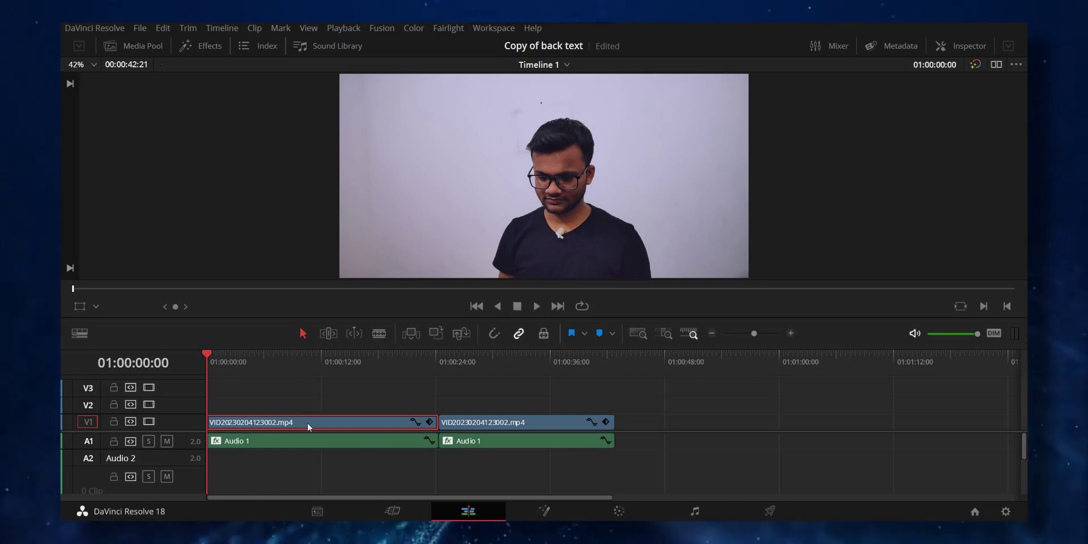
Duplicate the first V1 clip onto V3, save the project, and open the Color page with its mini timeline
drag(307, 422, 314, 390)
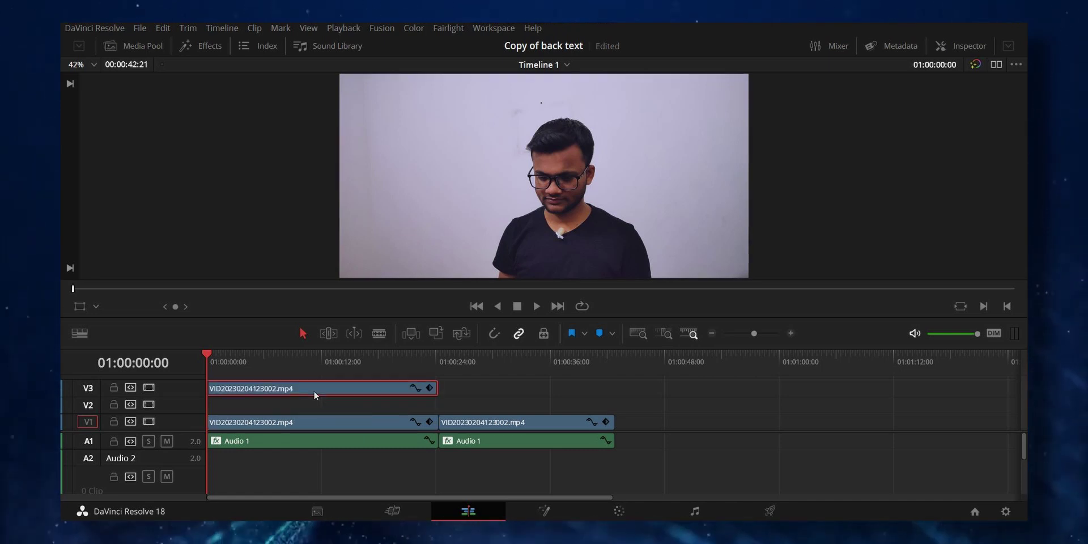
key(ctrl+s)
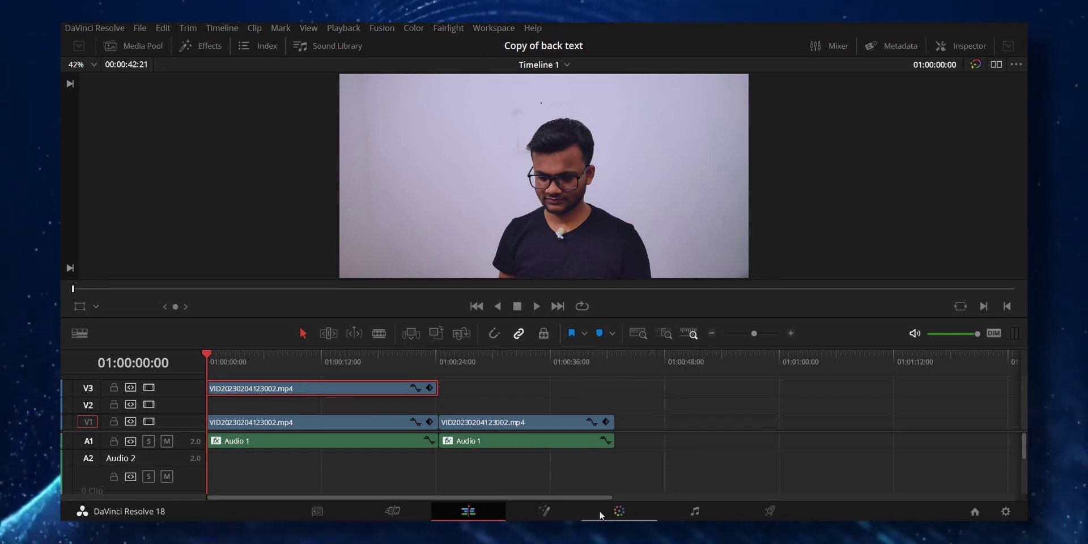
click(618, 513)
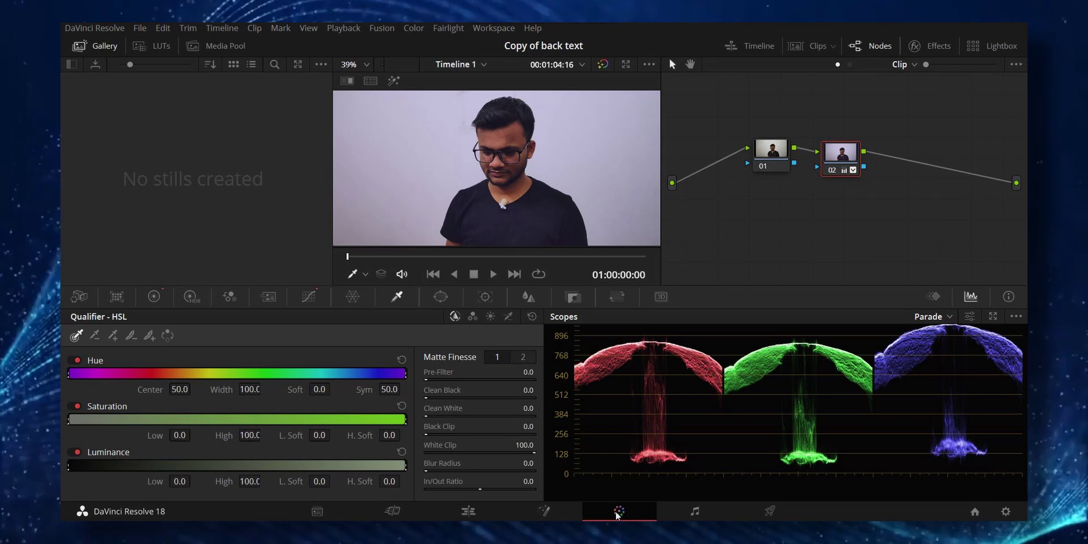
click(758, 50)
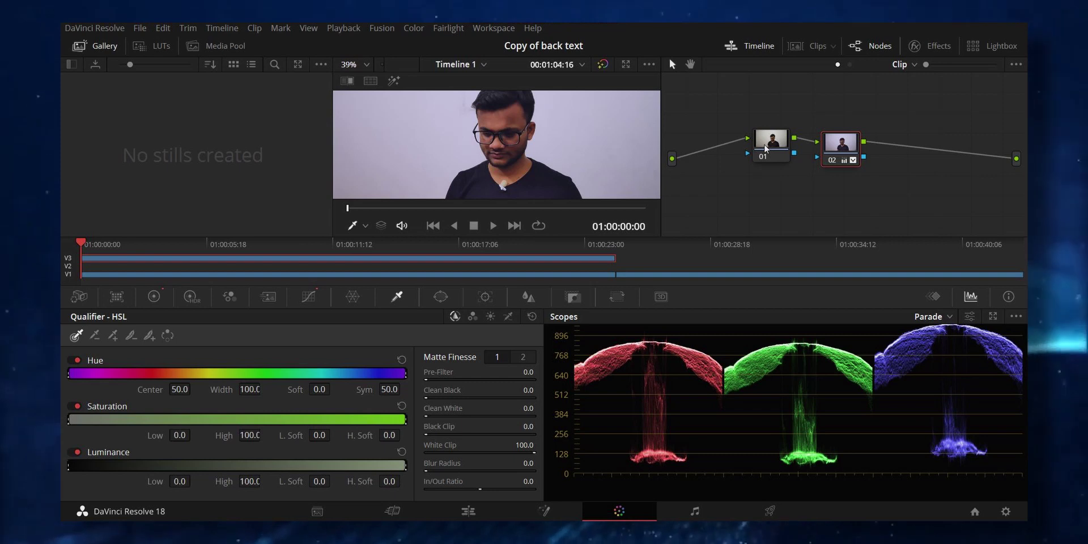
Check node 01's options without changing anything, then hide the mini timeline strip
right_click(765, 149)
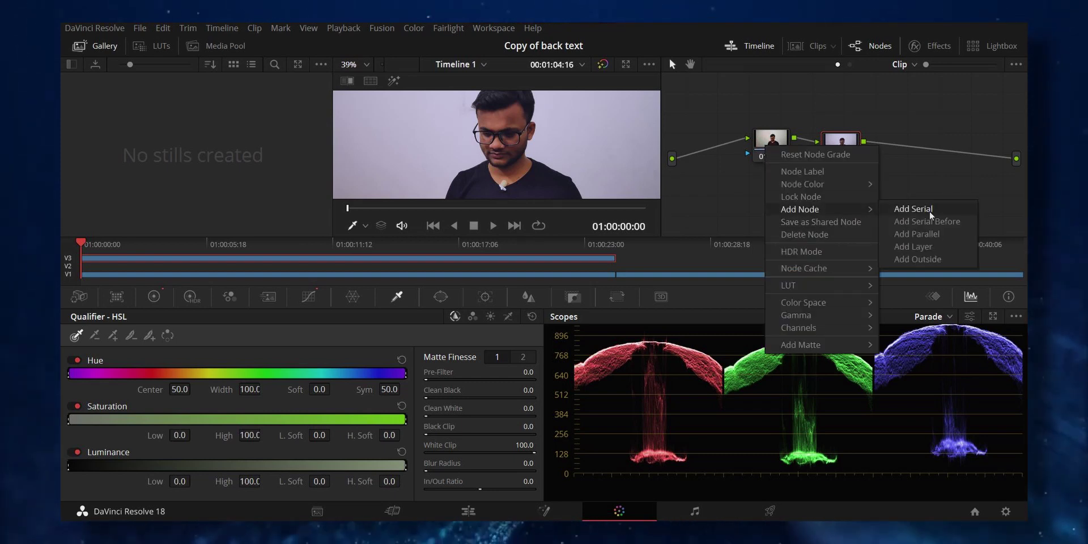
click(844, 139)
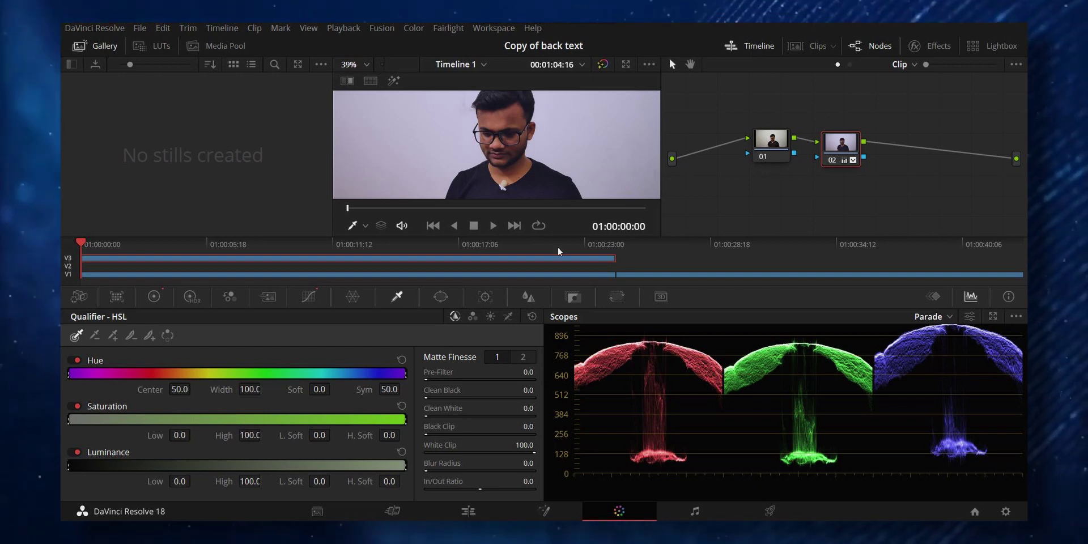
click(753, 45)
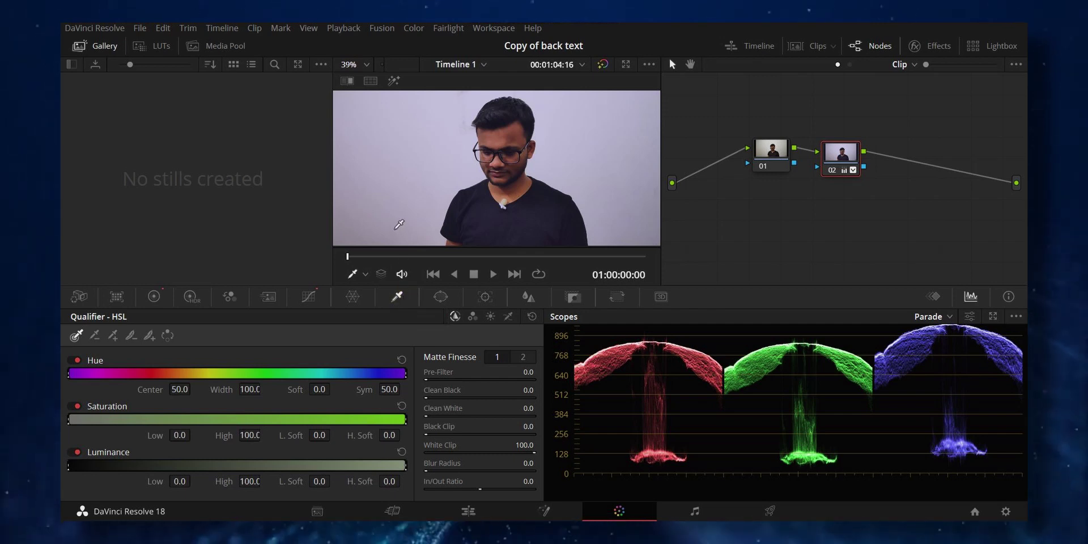
Key the white wall on node 02 with the qualifier picker and preview the matte in Highlight mode
click(396, 227)
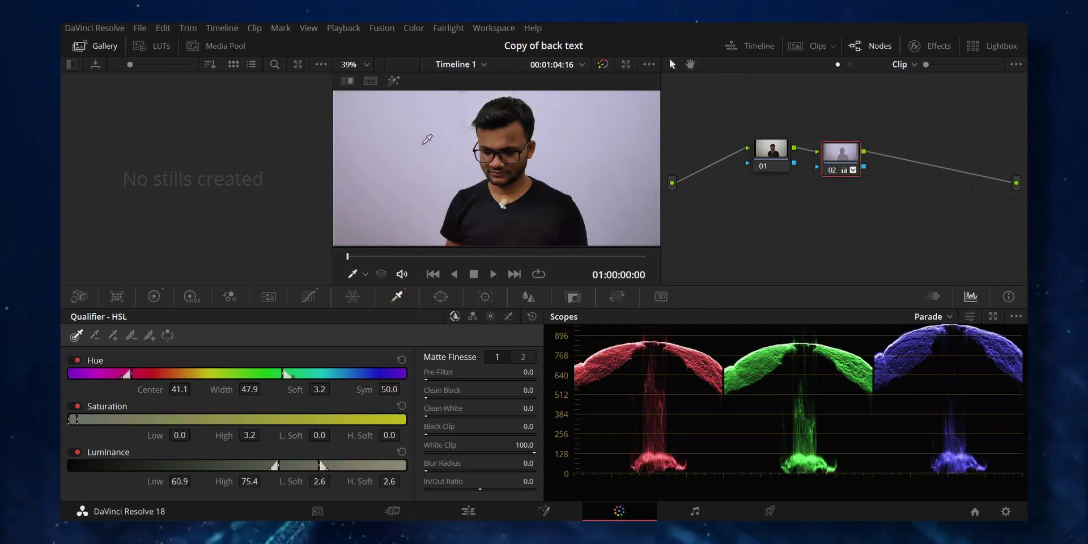
mouse_move(427, 139)
mouse_down()
mouse_move(445, 114)
mouse_move(636, 199)
mouse_up()
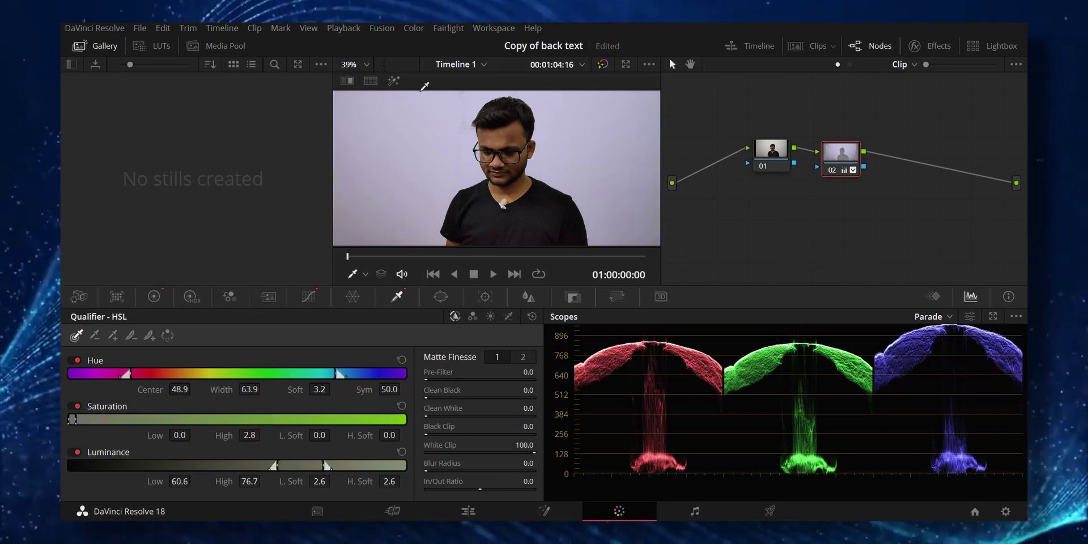
click(393, 82)
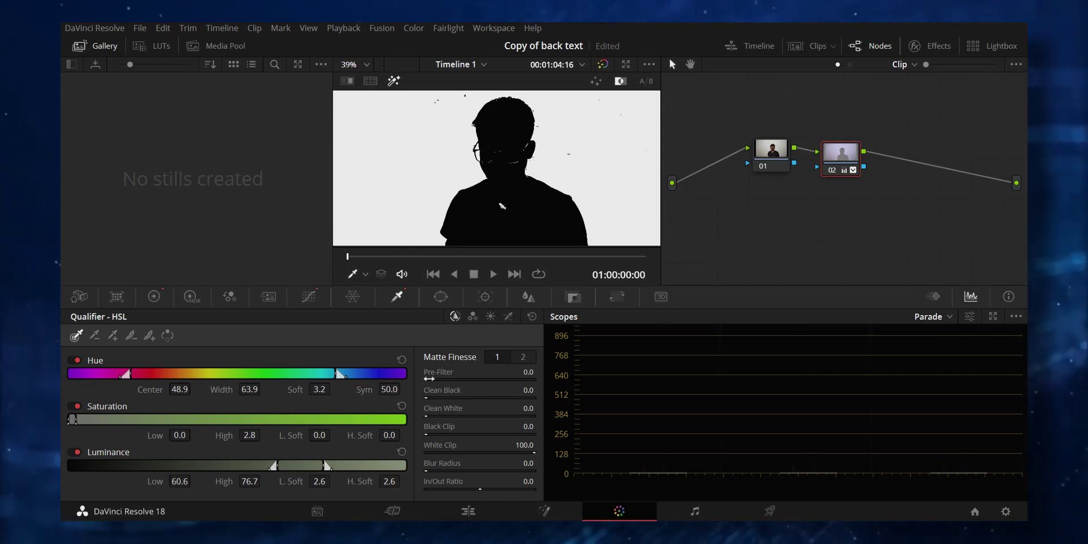
Invert the key, clean it with Pre-Filter 1.1, Clean Black 3.0, Clean White 25.1, and turn off Highlight
click(169, 335)
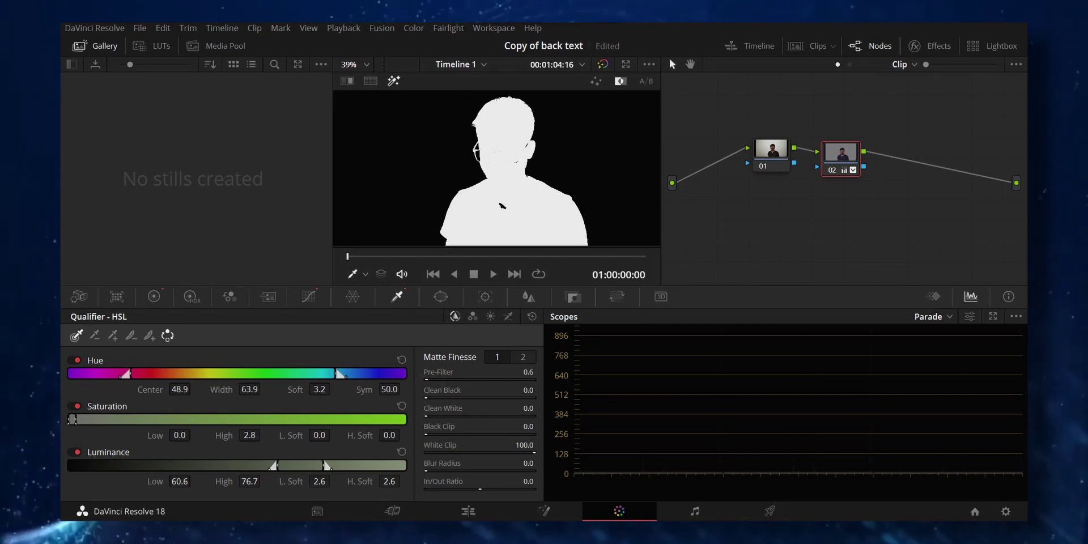
drag(431, 379, 438, 399)
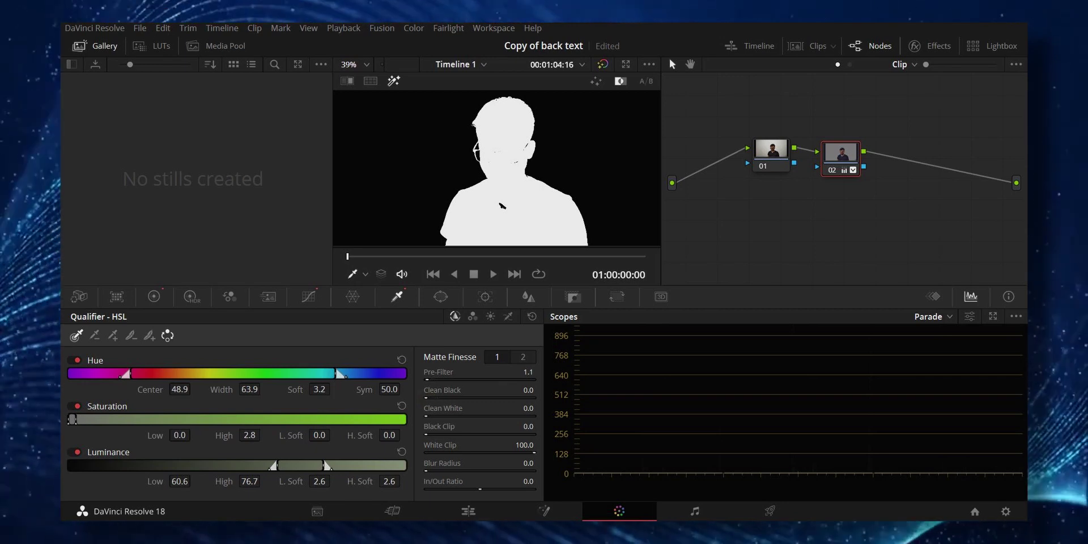
drag(439, 398, 448, 397)
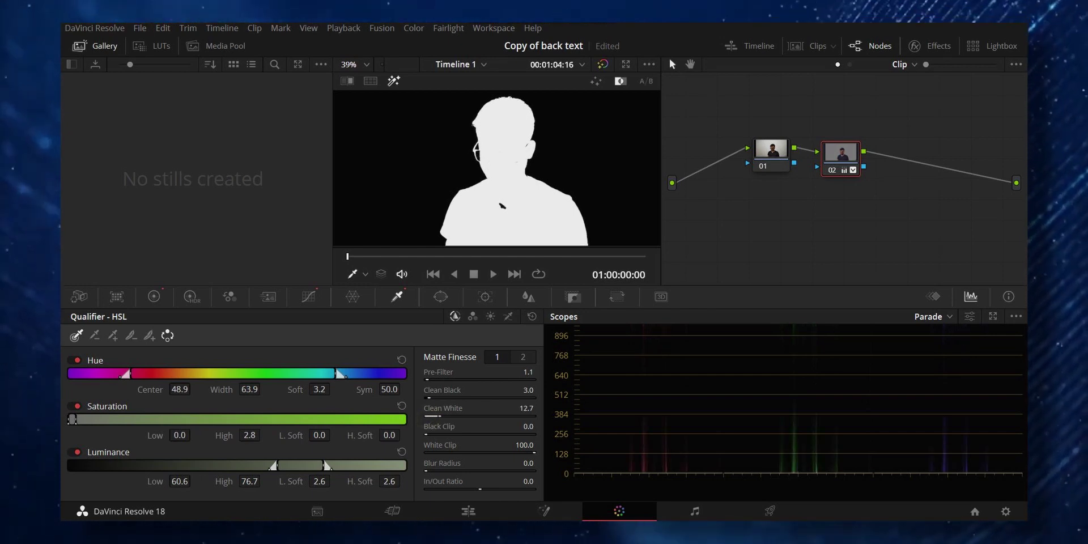
drag(432, 416, 431, 416)
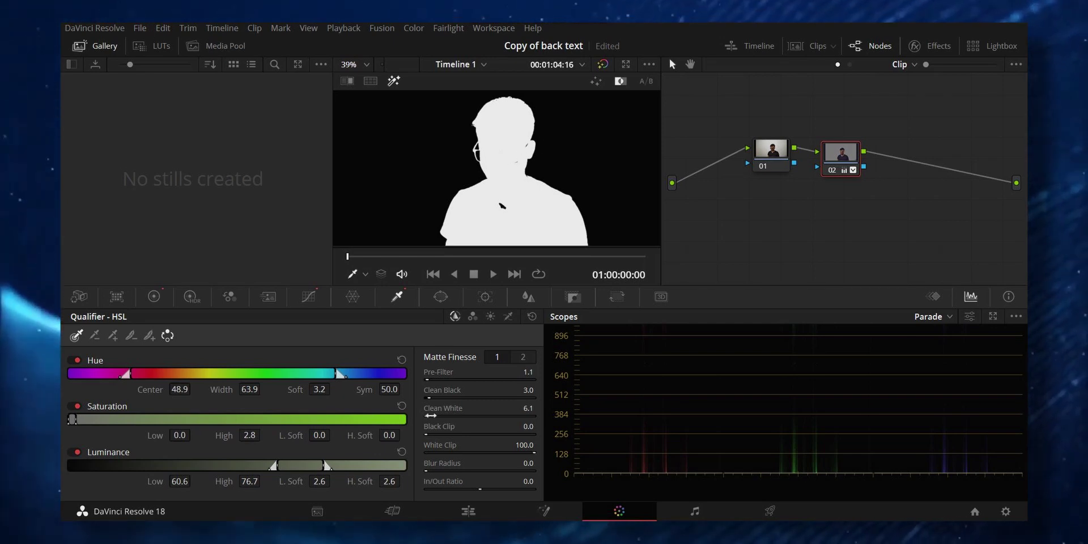
drag(432, 416, 445, 416)
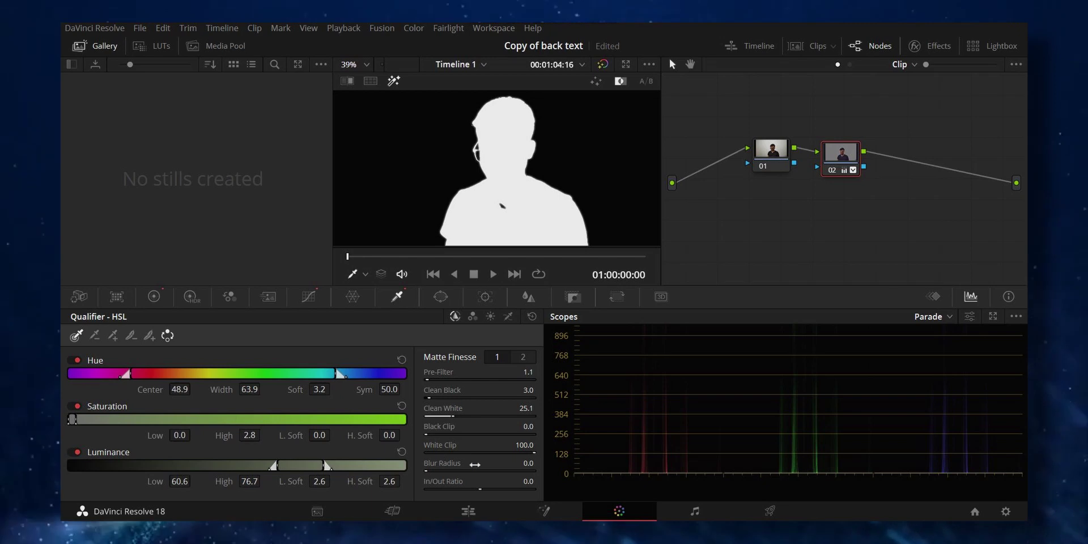
click(522, 356)
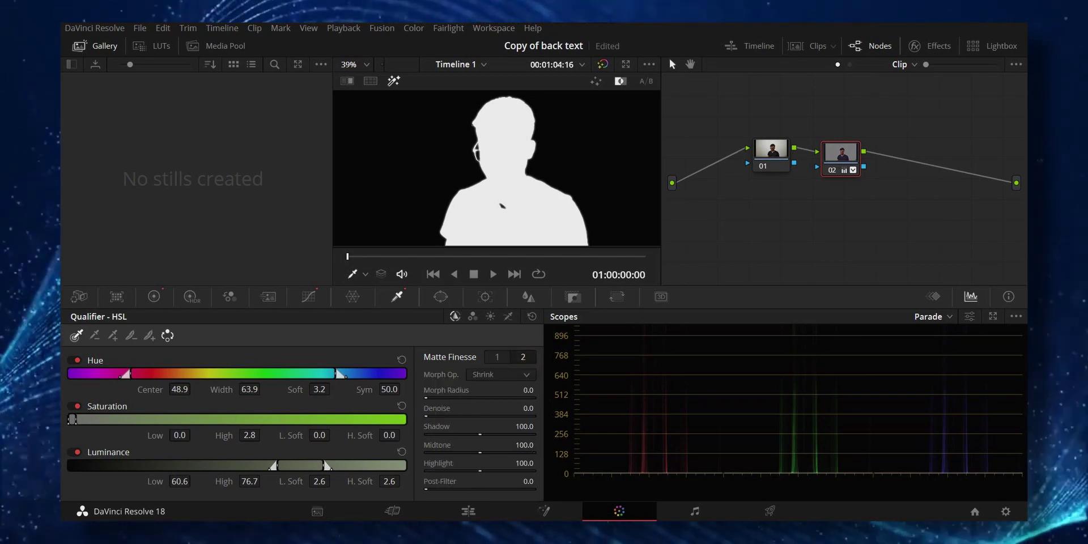
click(495, 357)
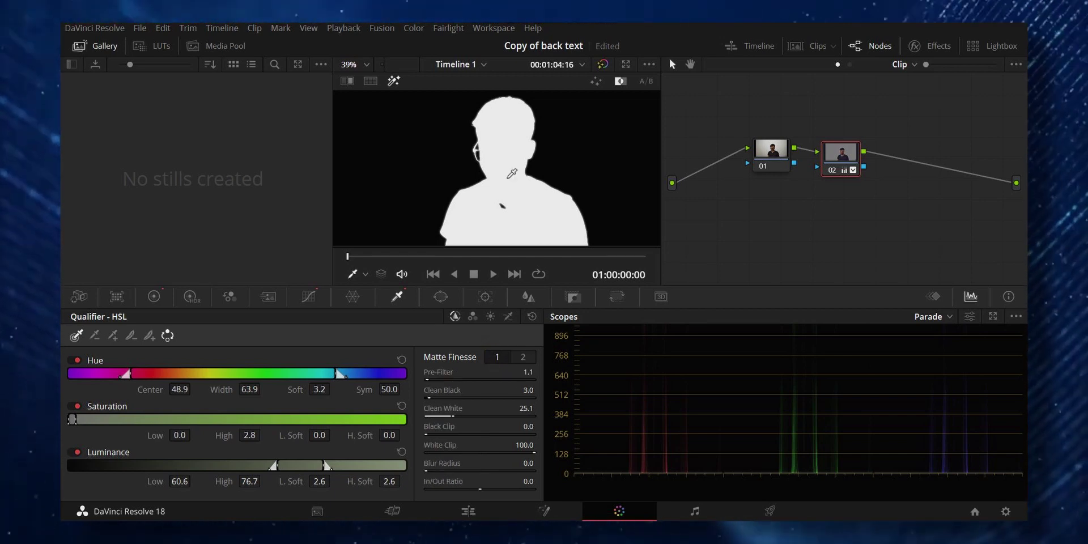
click(394, 83)
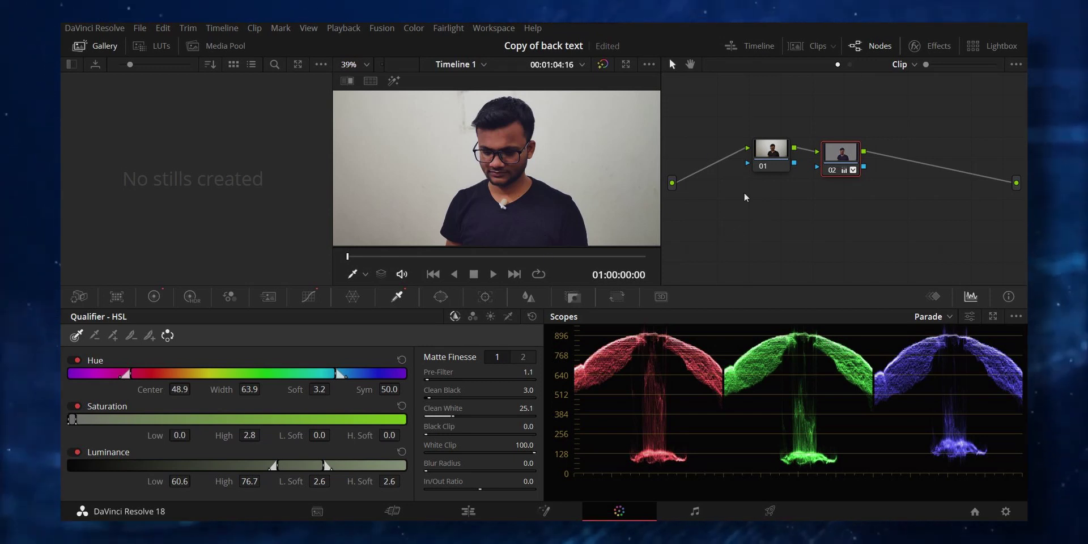
Add an Alpha Output, connect node 02's key to it, and return to the Edit page
right_click(808, 203)
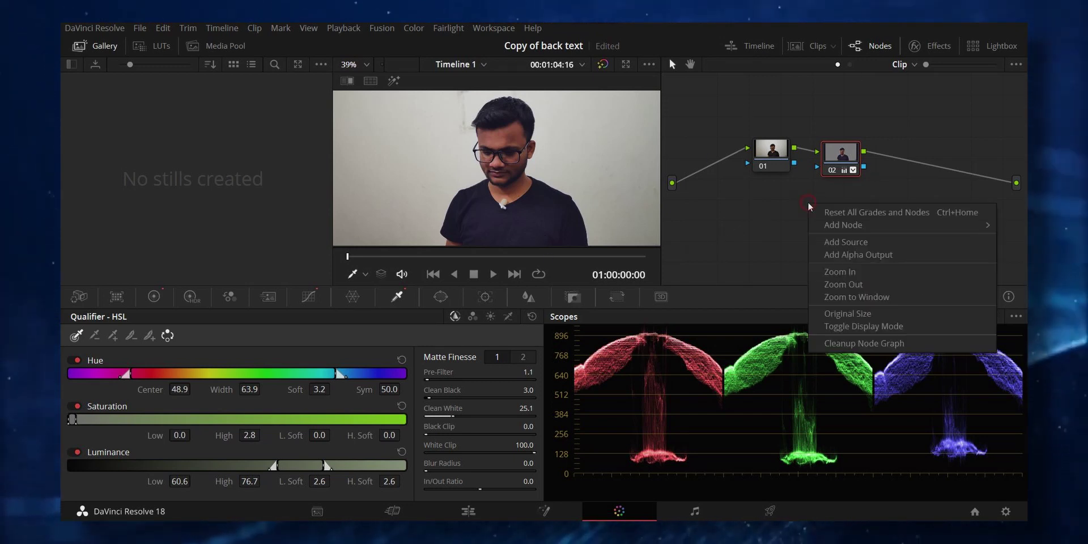
click(820, 255)
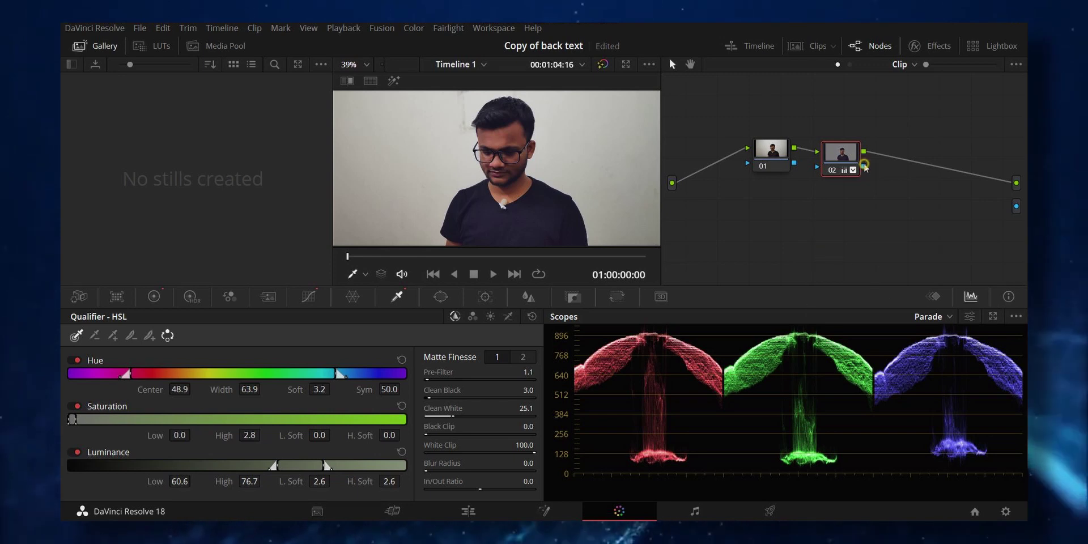
drag(1001, 205, 1016, 206)
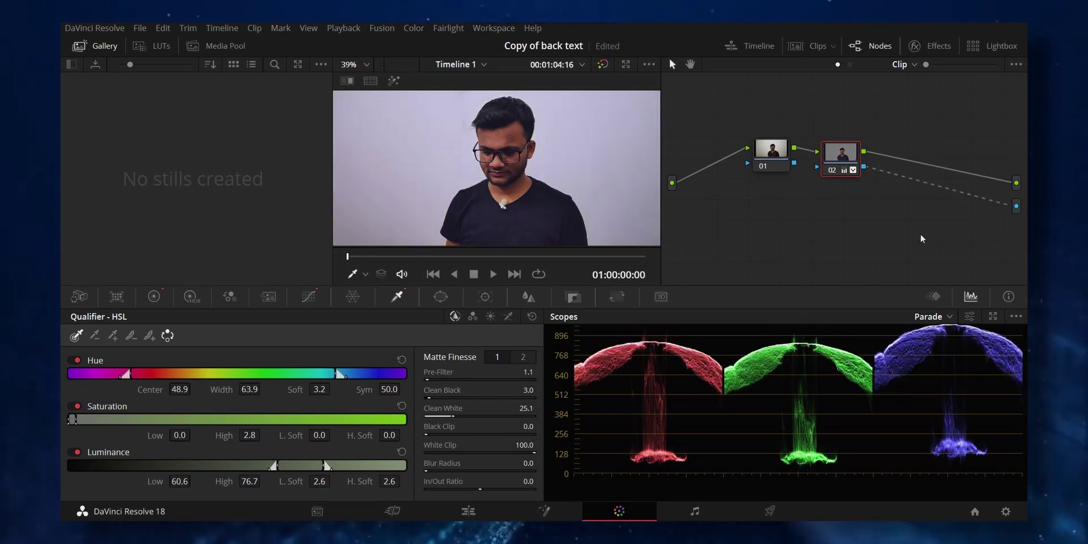
click(478, 515)
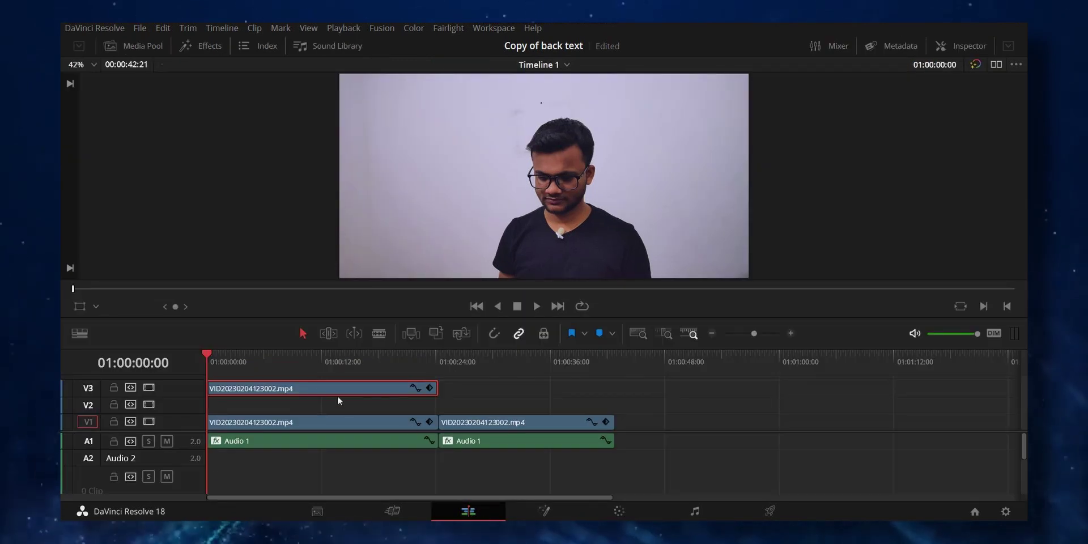
Place a Text title on V2 at the timeline start, play it back, and return the playhead to 0
click(205, 46)
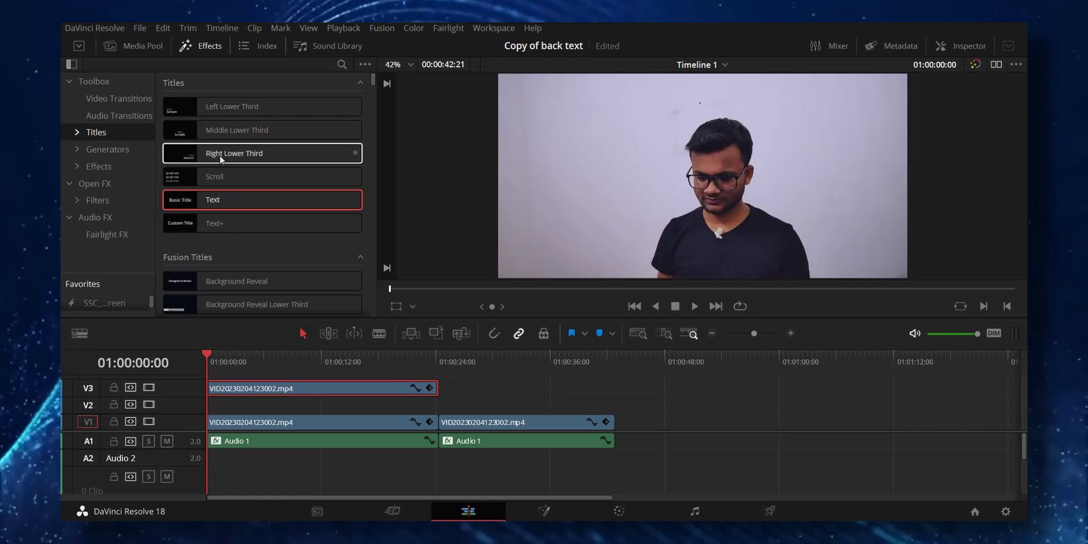
mouse_move(221, 202)
mouse_down()
mouse_move(289, 408)
mouse_move(221, 412)
mouse_up()
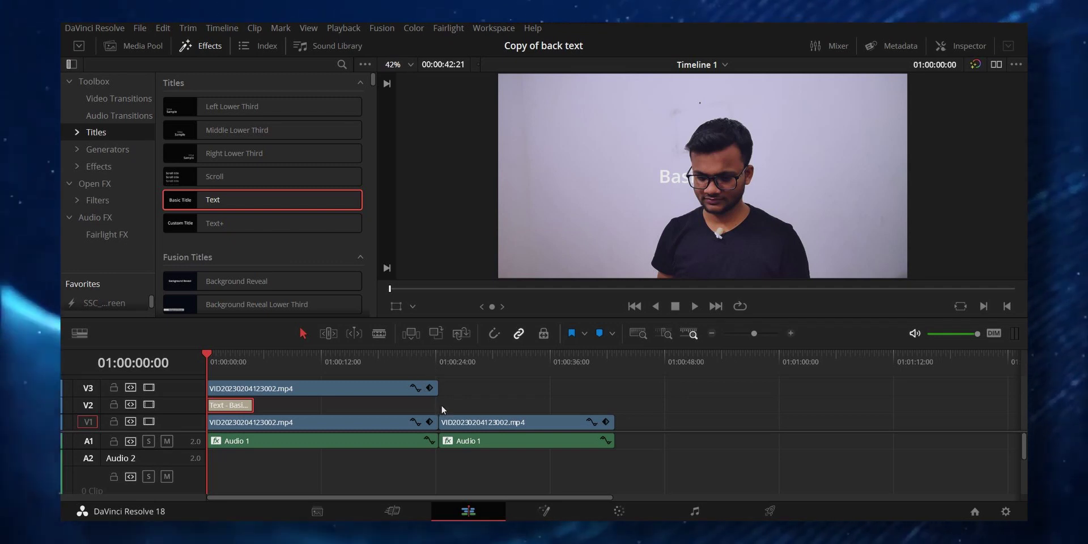
scroll(441, 404, up, 3)
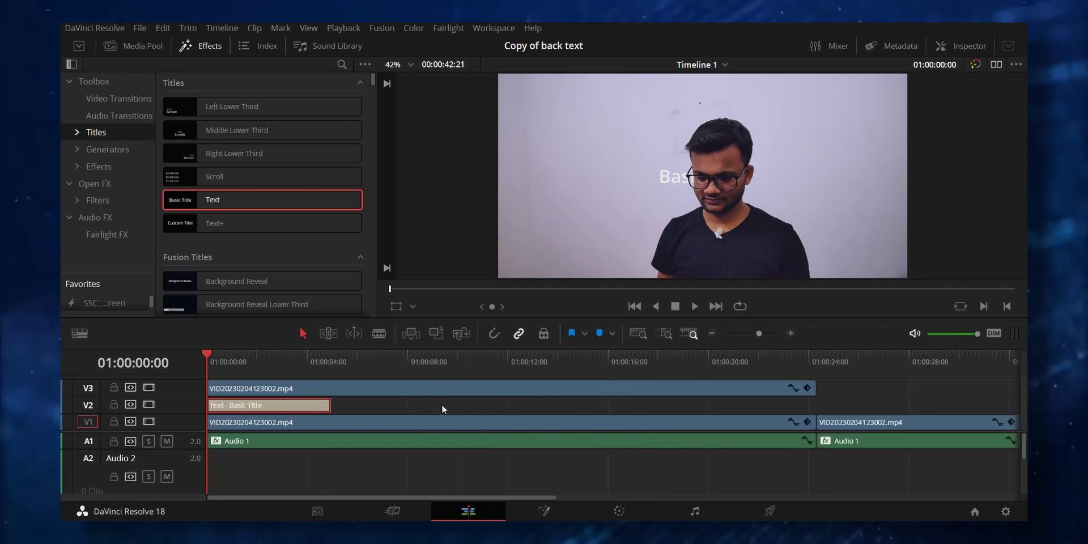
scroll(442, 406, down, 2)
key(space)
scroll(442, 408, up, 2)
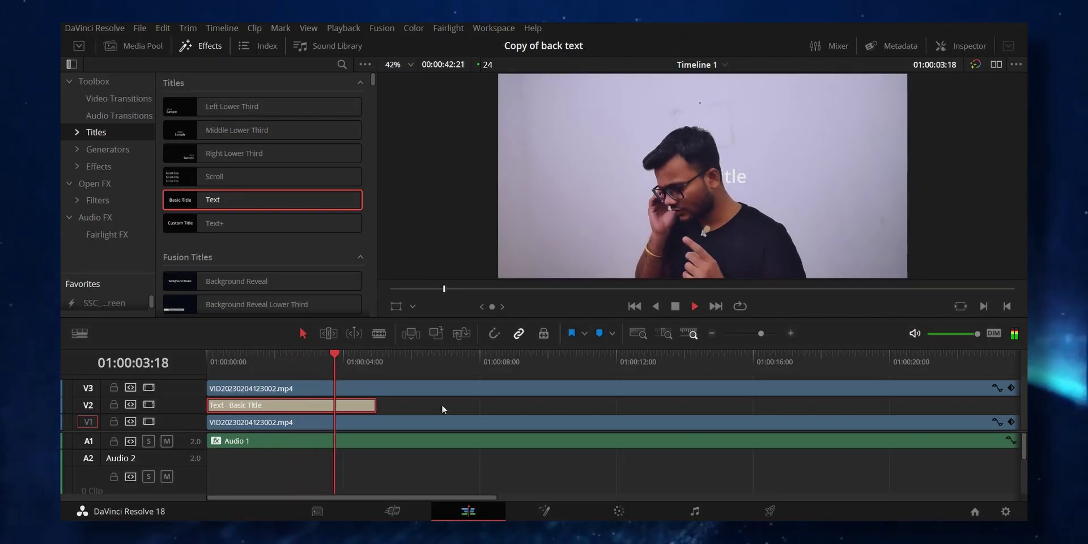
key(space)
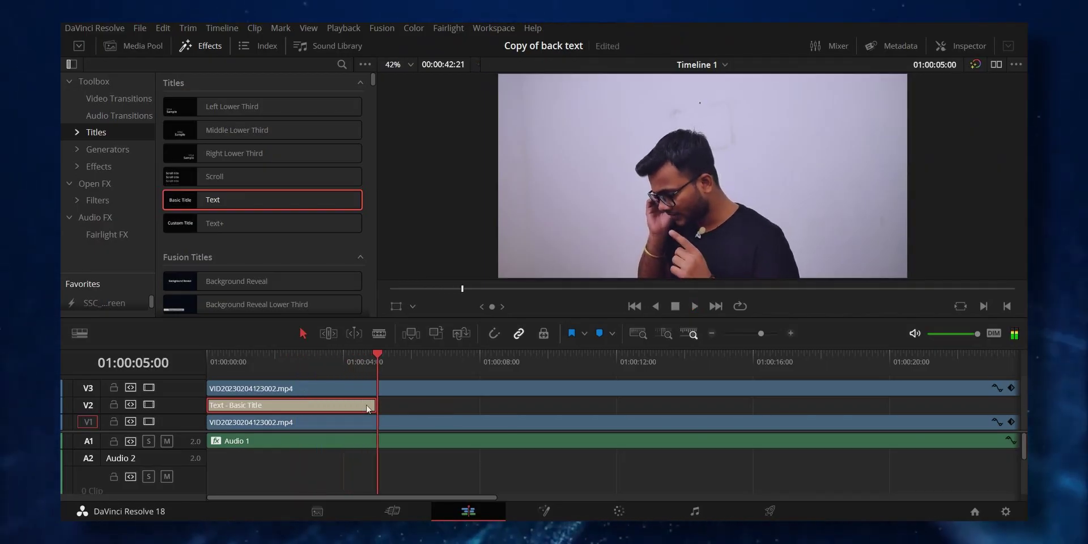
scroll(317, 402, down, 2)
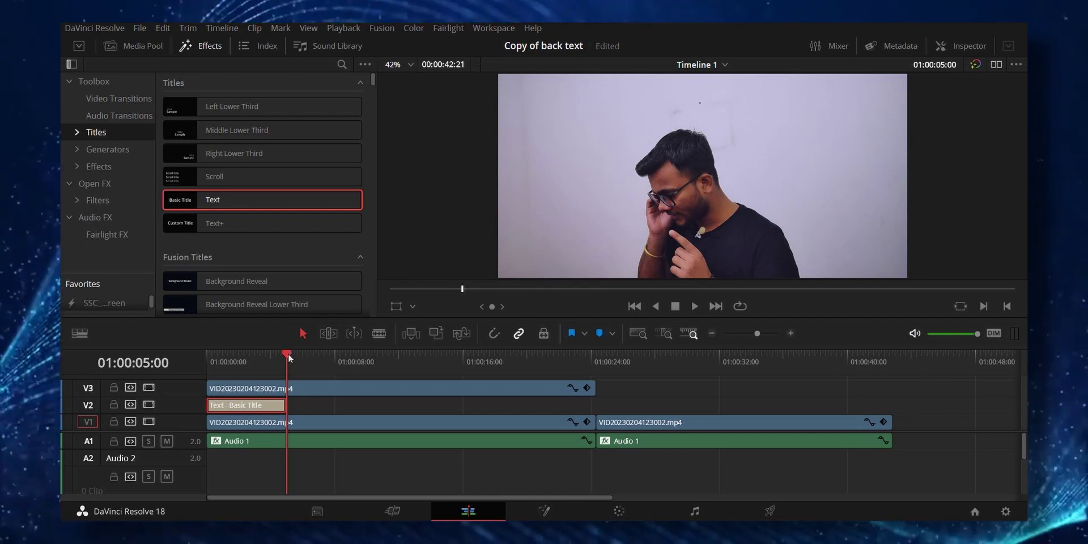
drag(289, 357, 207, 357)
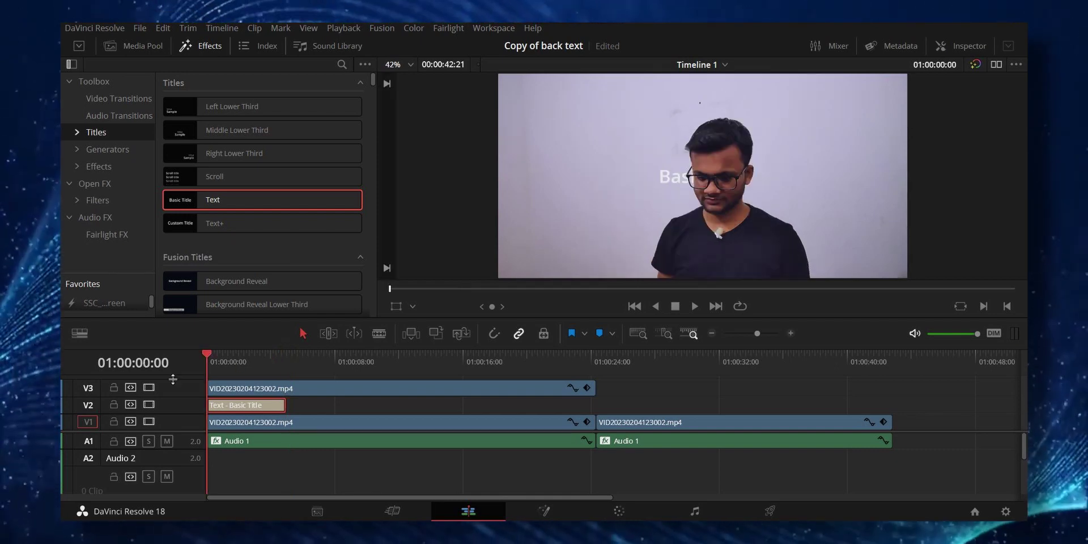
Replace the title's Basic Title text with 'Zindagi'
double_click(274, 407)
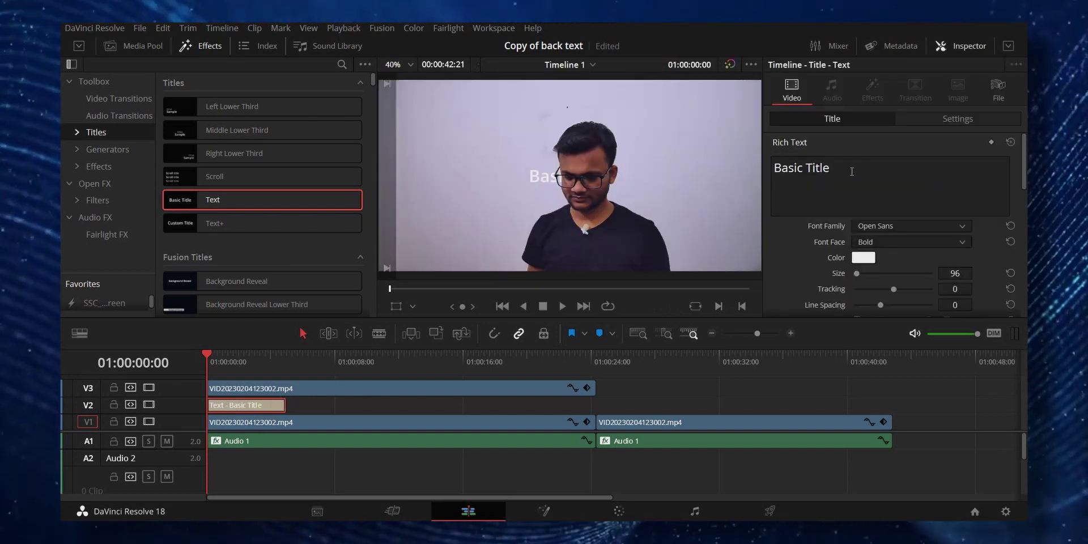
triple_click(851, 171)
text(Zinda)
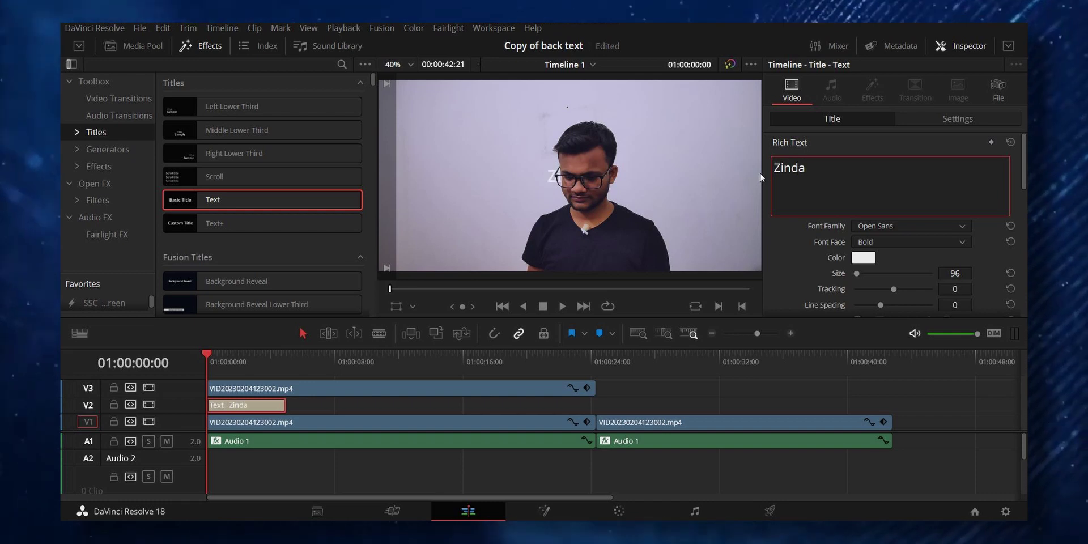
text(gi)
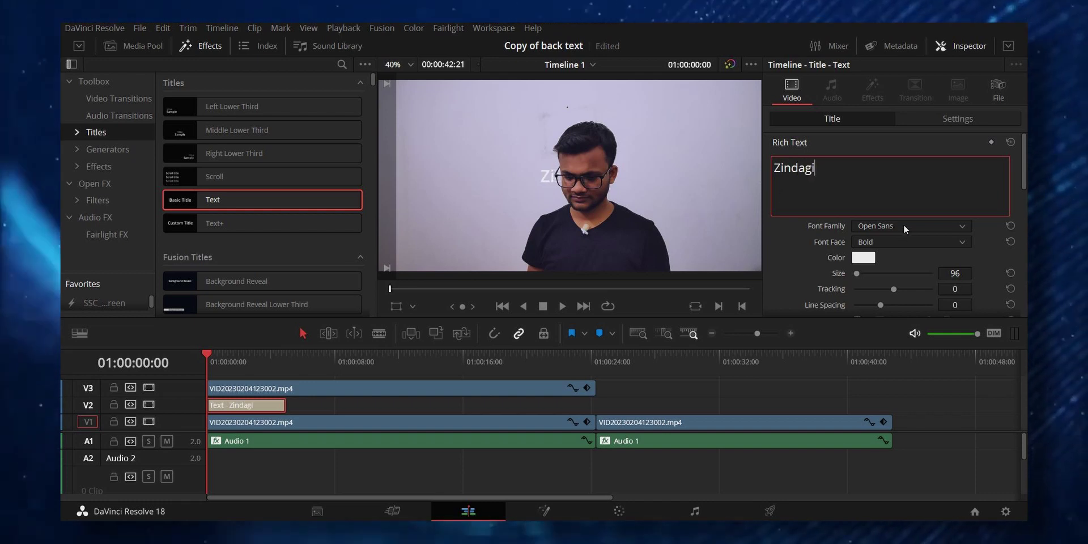
Set the title's font family to Kavoon
click(903, 225)
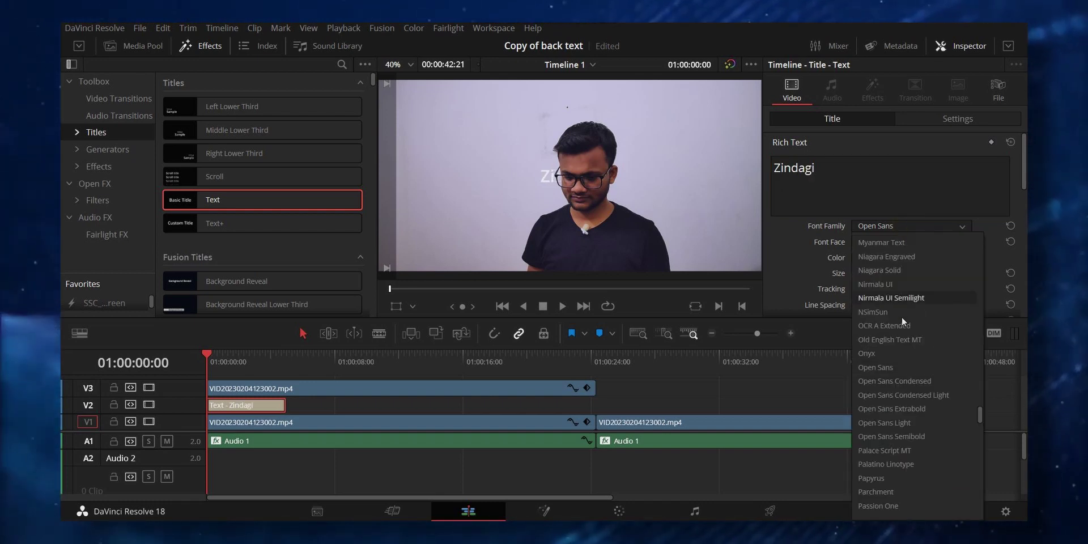
scroll(895, 354, down, 5)
scroll(895, 355, down, 5)
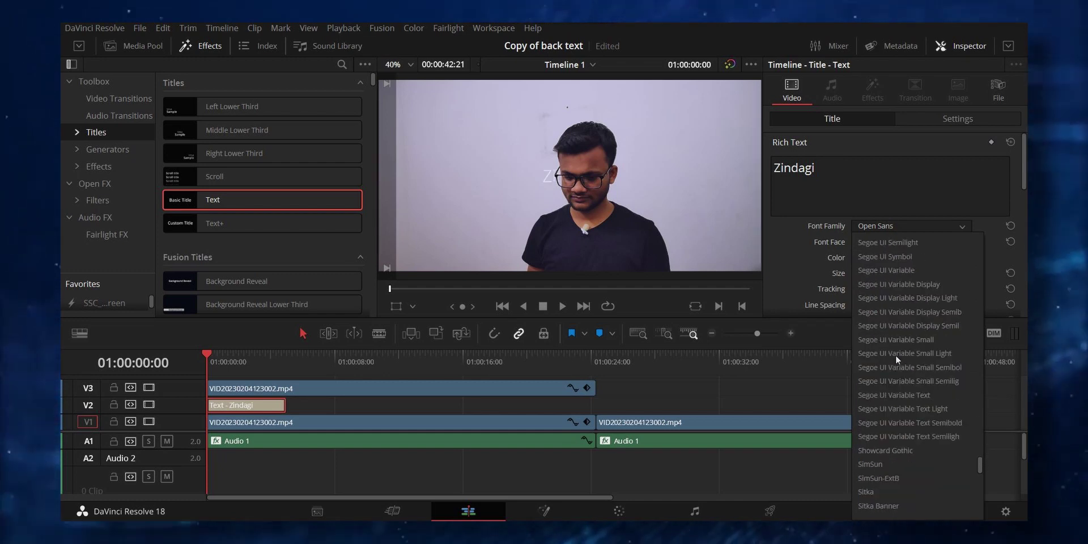
scroll(895, 355, down, 5)
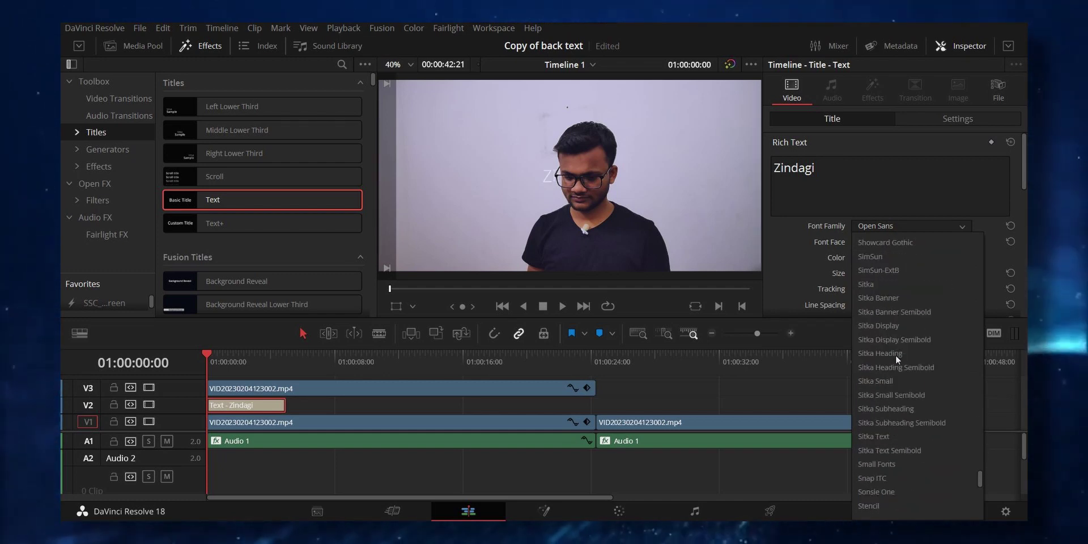
scroll(895, 354, down, 3)
scroll(895, 354, down, 3)
scroll(895, 355, down, 3)
scroll(895, 354, down, 3)
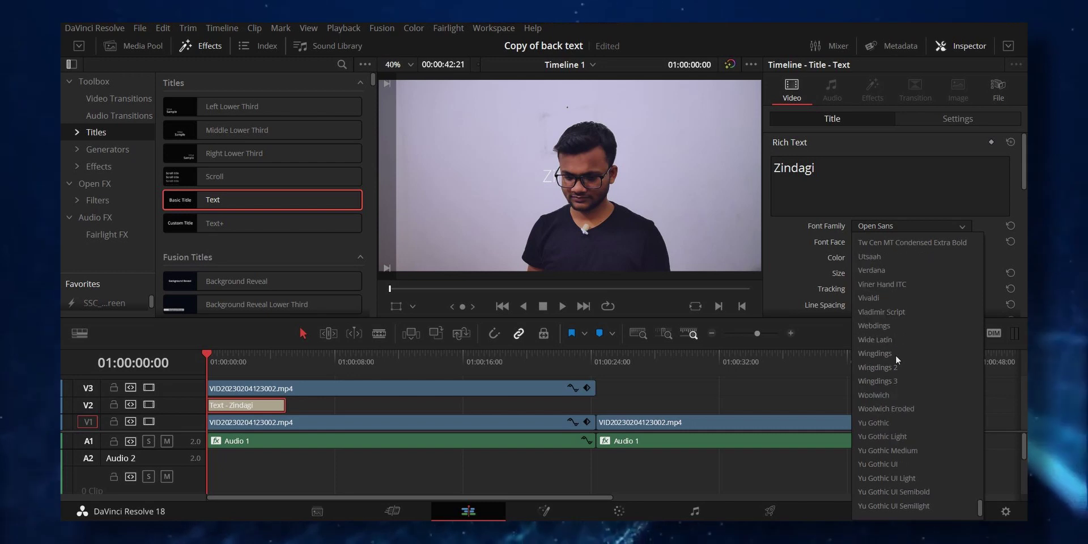
scroll(895, 355, up, 5)
scroll(895, 354, up, 5)
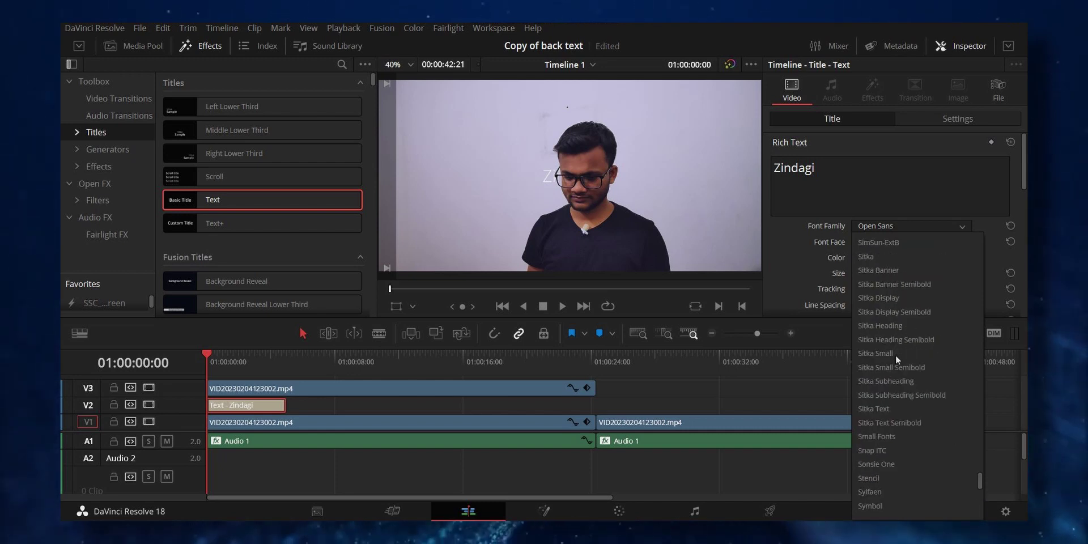
scroll(895, 354, up, 4)
scroll(895, 355, up, 3)
scroll(890, 339, up, 3)
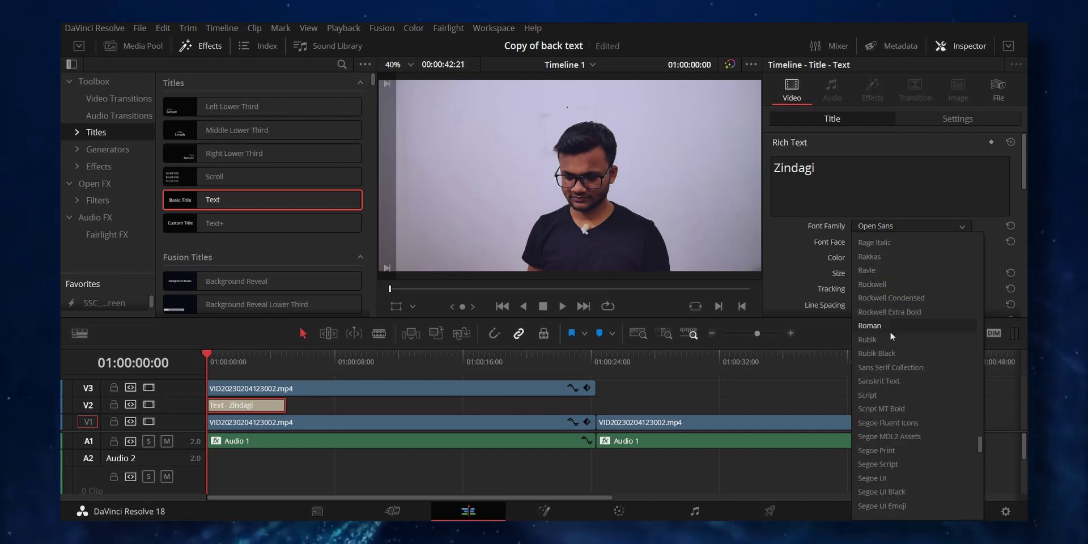
scroll(889, 353, up, 5)
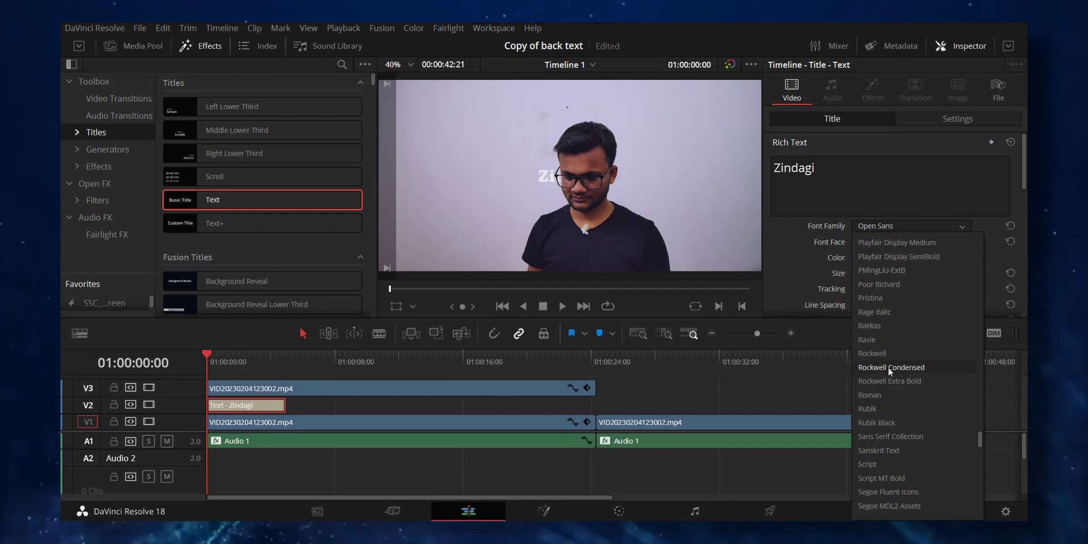
scroll(888, 367, up, 5)
scroll(888, 369, up, 5)
scroll(889, 368, up, 5)
scroll(887, 368, up, 5)
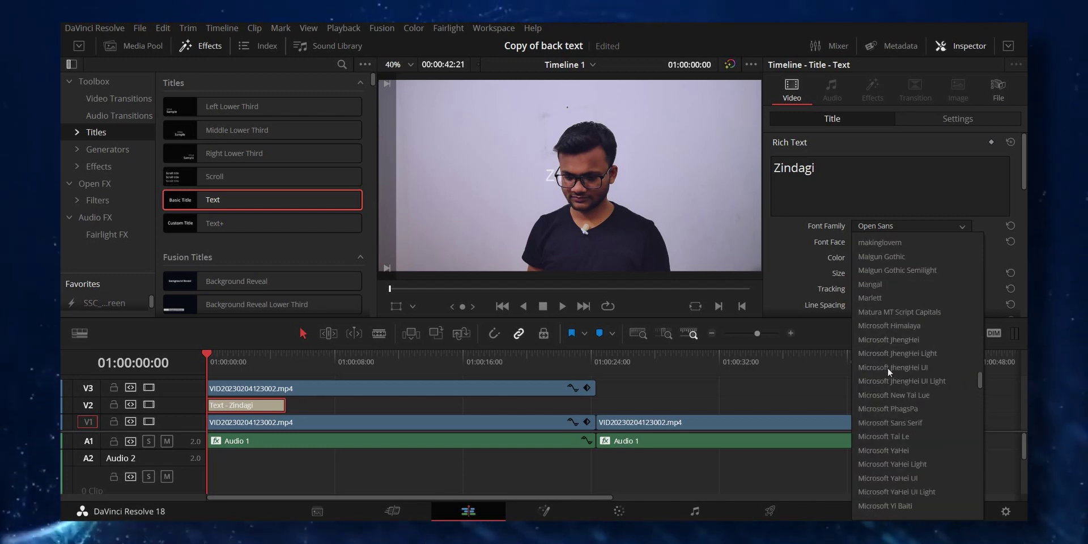
scroll(888, 368, up, 3)
scroll(887, 368, up, 3)
scroll(887, 368, up, 3)
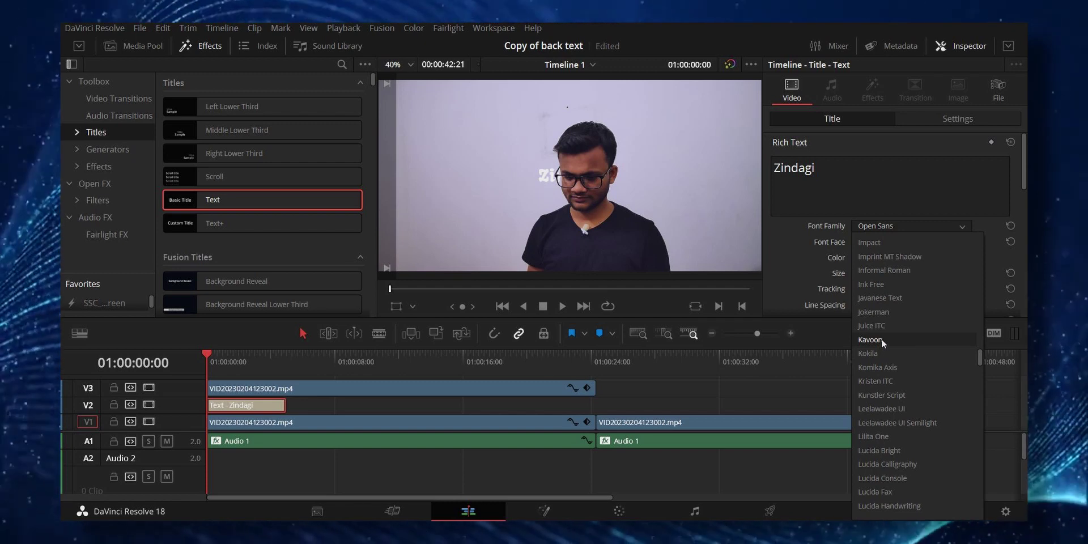
click(882, 338)
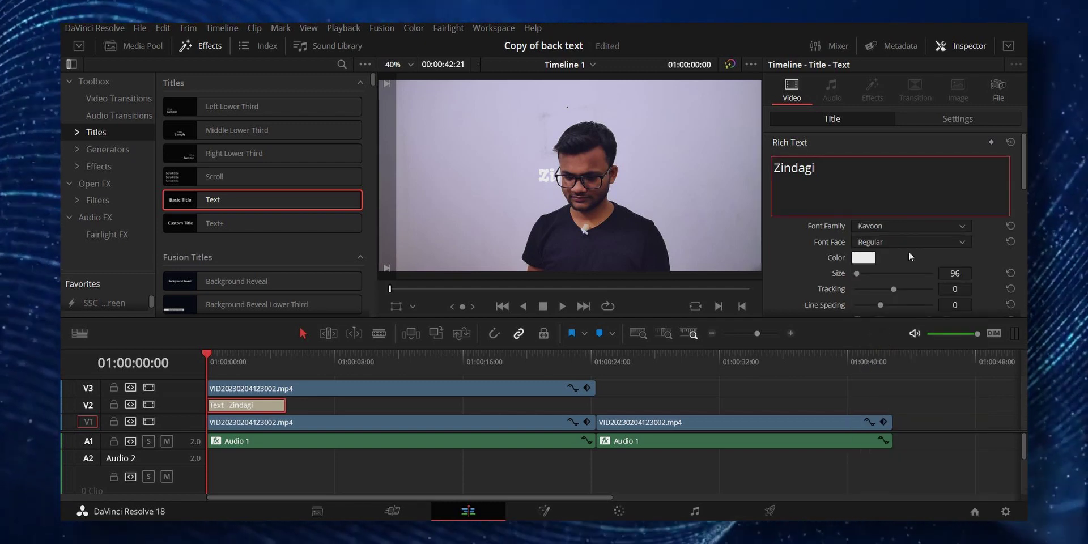
Enlarge the Zindagi title to size 331 and colour it yellow #ffc802
drag(955, 273, 975, 272)
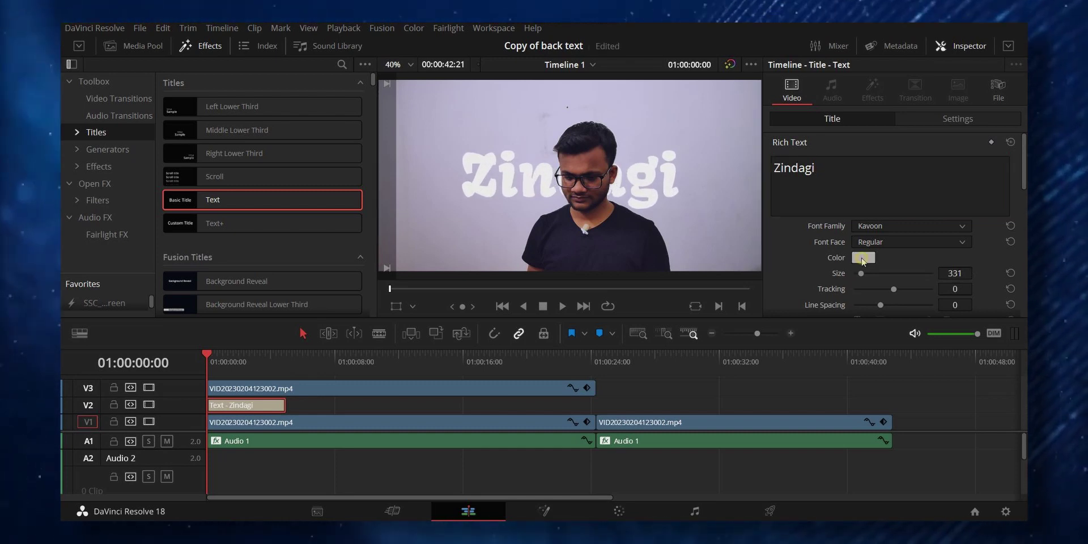
click(863, 257)
click(378, 332)
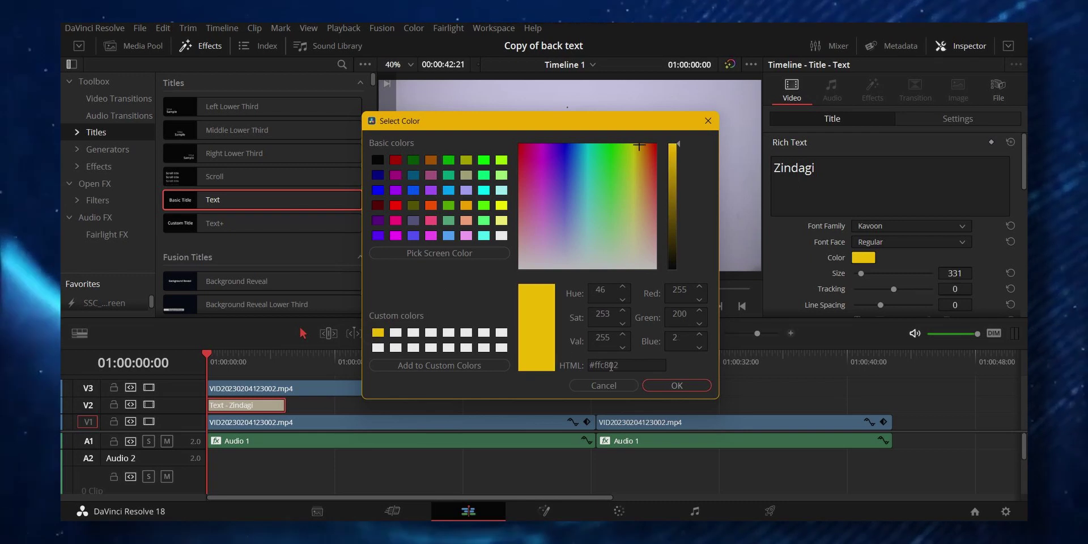
click(664, 387)
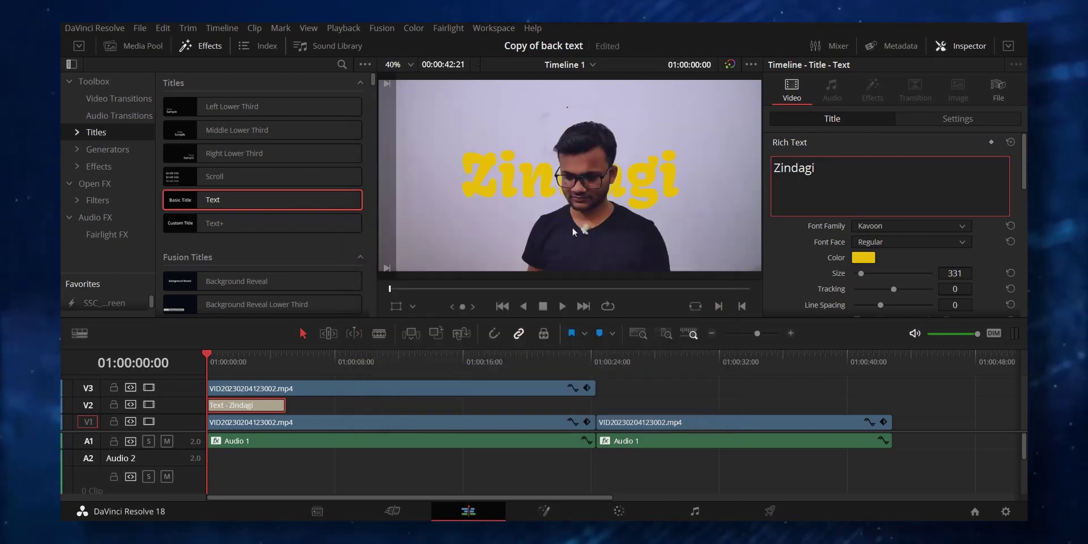
Give Zindagi a size-4 stroke and drop shadow (Y offset -18, blur 28), and enlarge track A1
scroll(853, 236, down, 10)
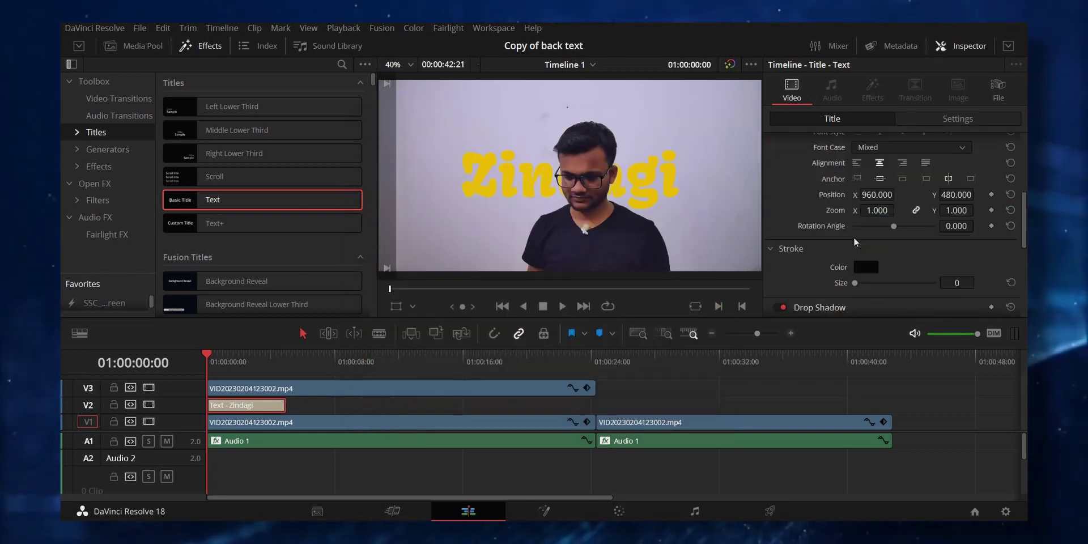
scroll(856, 238, up, 2)
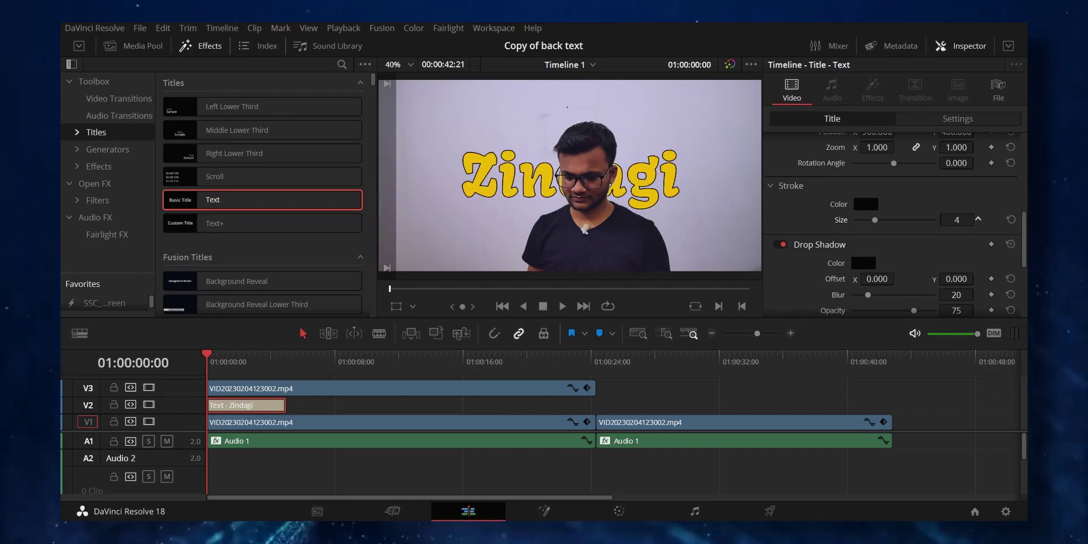
scroll(932, 262, down, 2)
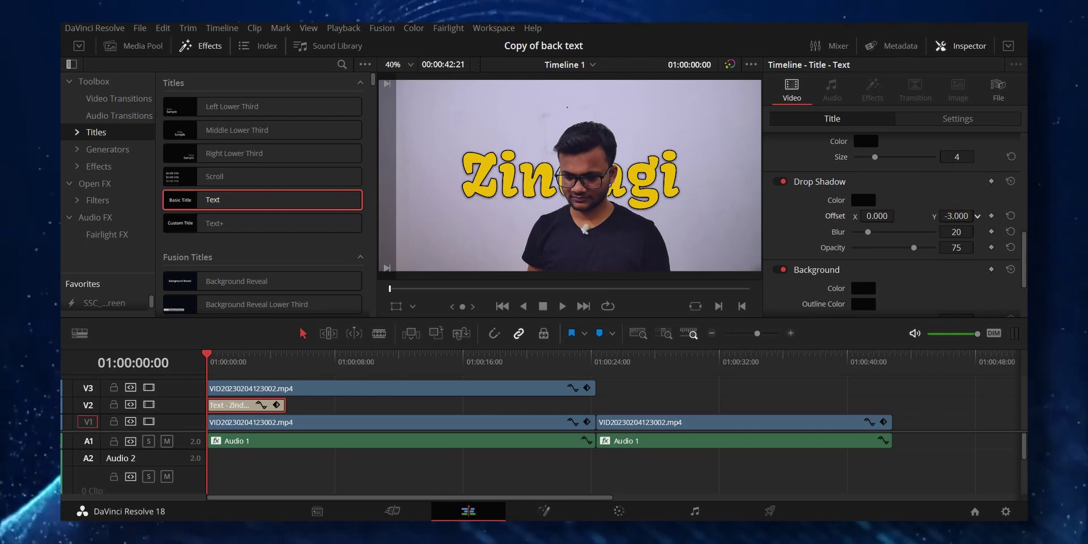
text(-6)
key(Return)
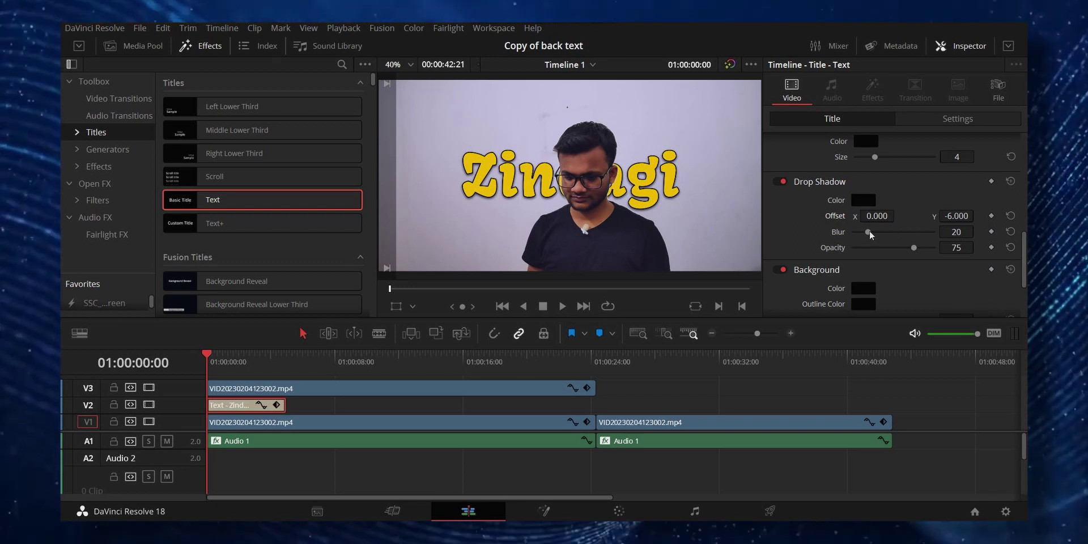
drag(957, 216, 978, 215)
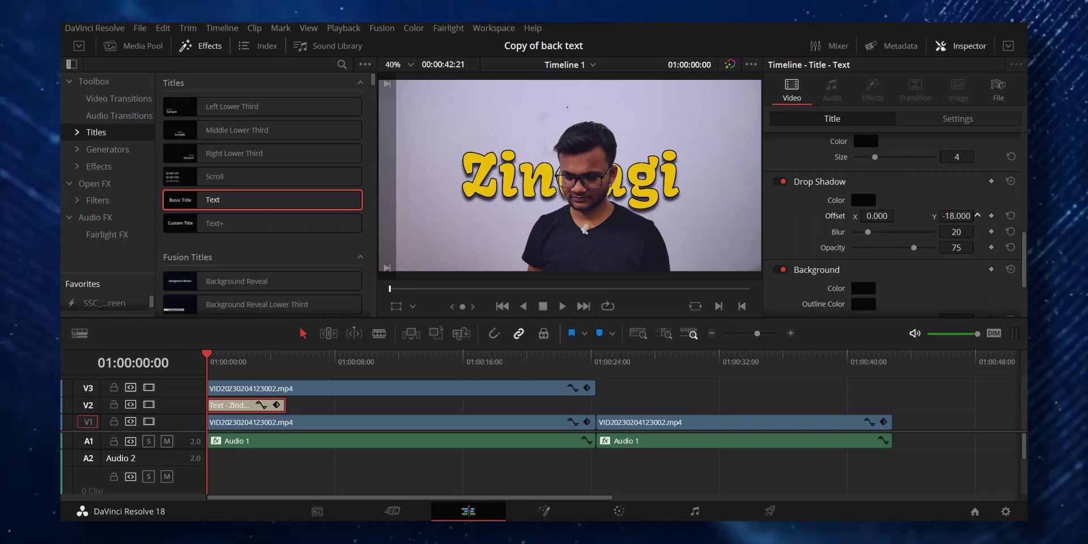
drag(868, 232, 875, 233)
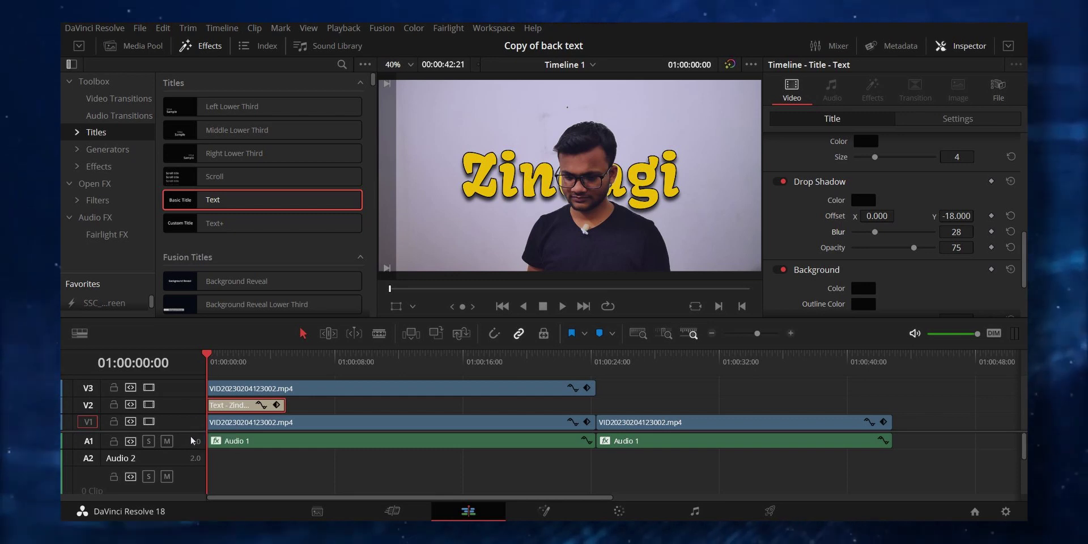
drag(193, 450, 193, 472)
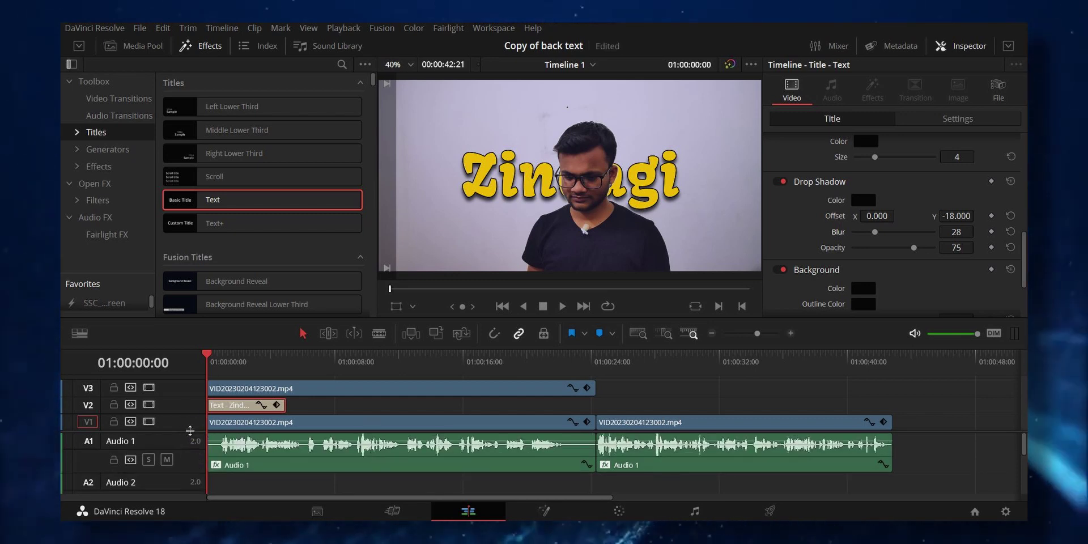
Enlarge the A1 track further and play back the timeline with the new title
scroll(190, 432, down, 1)
drag(193, 458, 193, 473)
key(space)
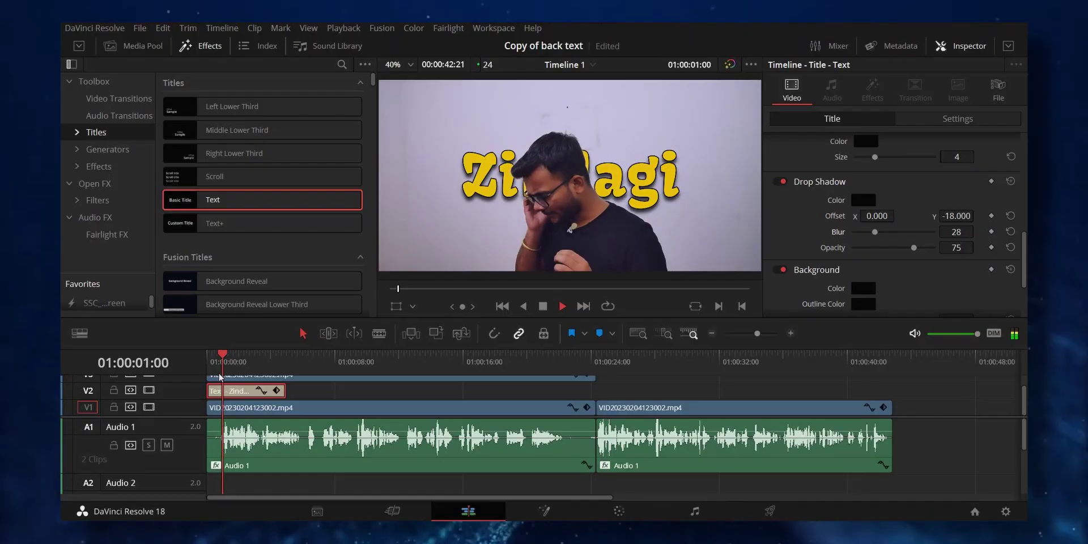
scroll(317, 424, up, 2)
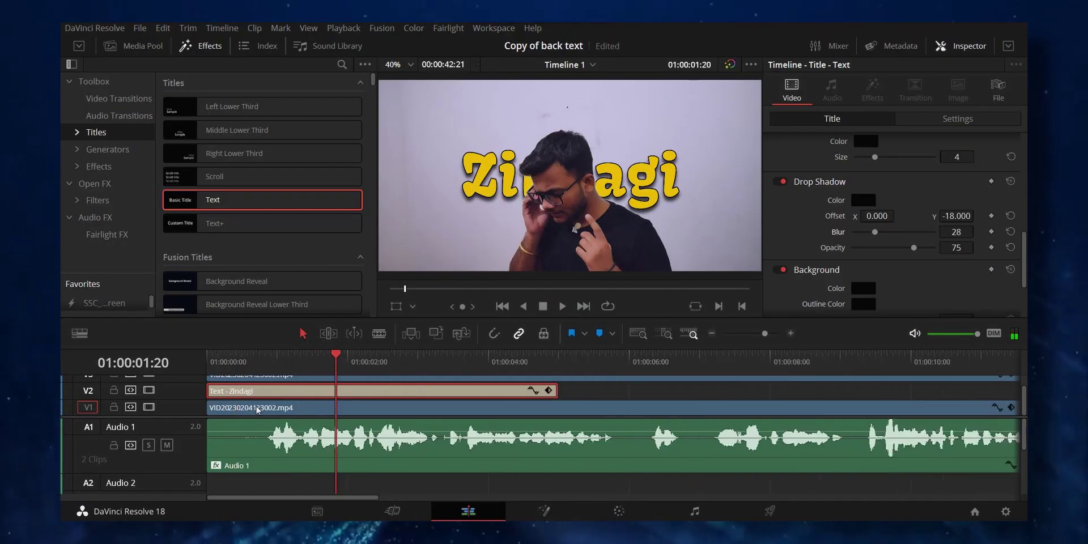
scroll(389, 441, up, 2)
Check the title's timing, then shift the Zindagi clip on V2 about one second later
drag(377, 360, 355, 364)
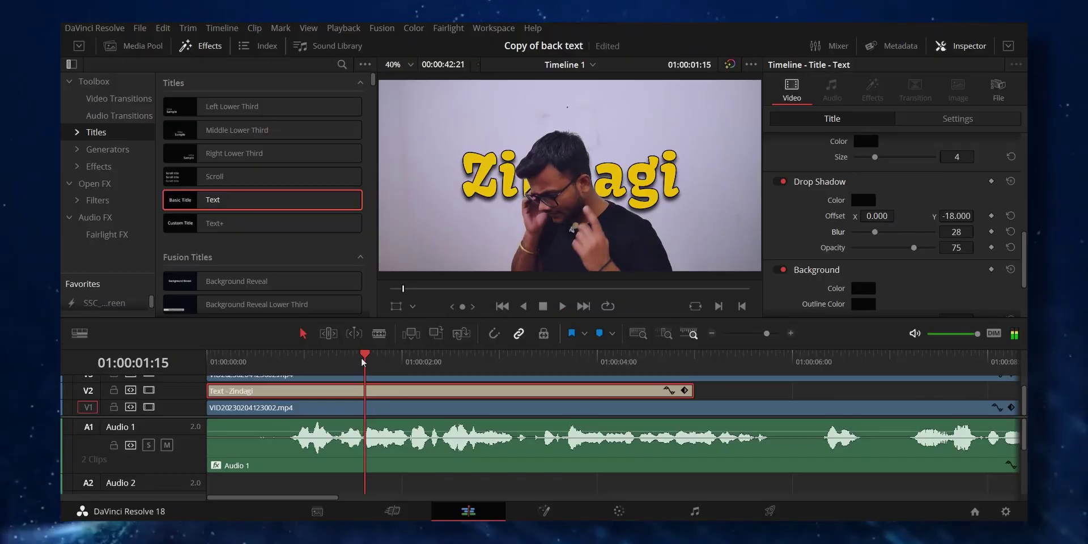
click(293, 360)
key(space)
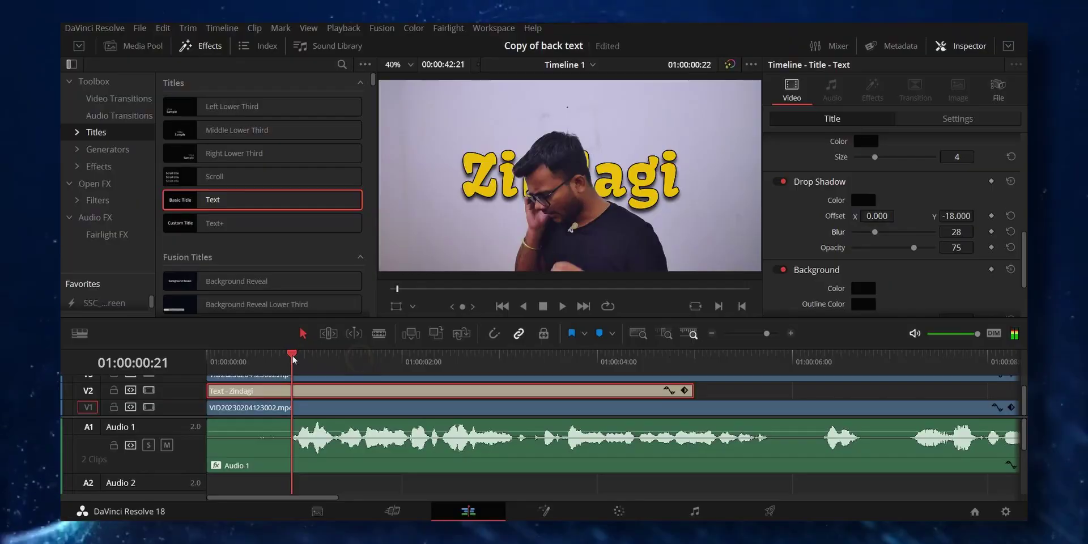
key(space)
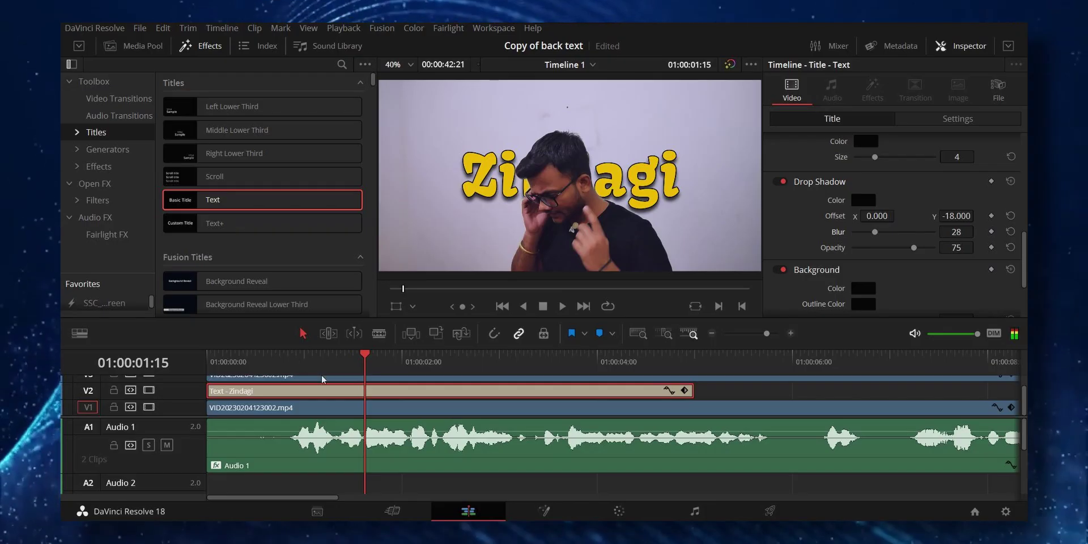
drag(357, 391, 515, 399)
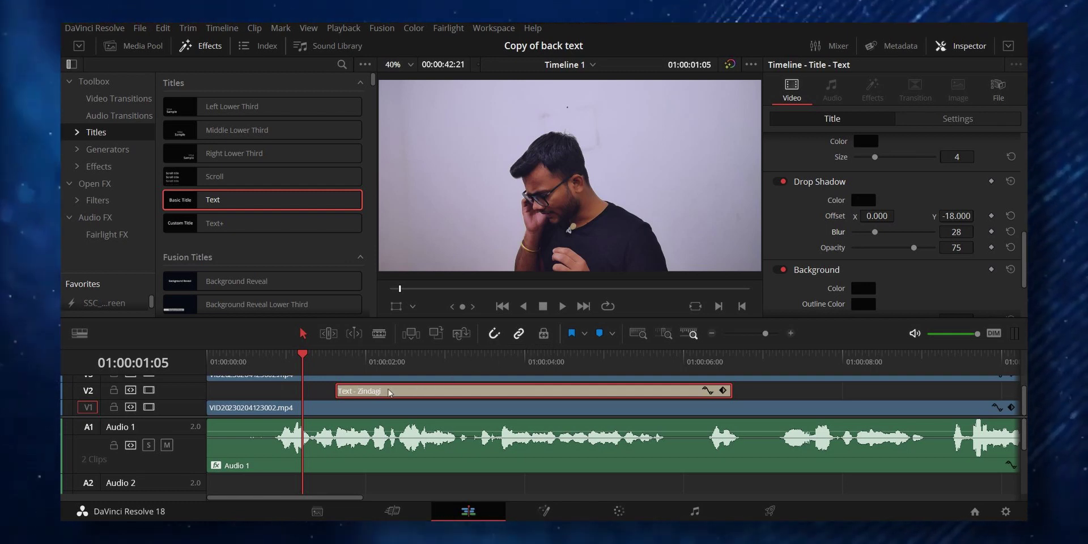
scroll(180, 424, up, 2)
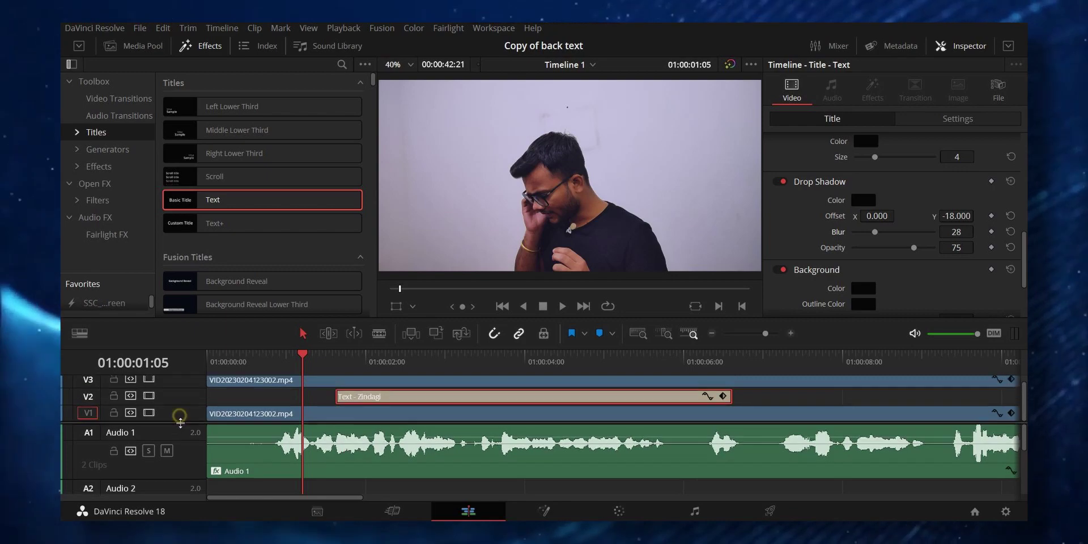
Preview the Zindagi title and find the cut frame around 01:00:03:14
key(space)
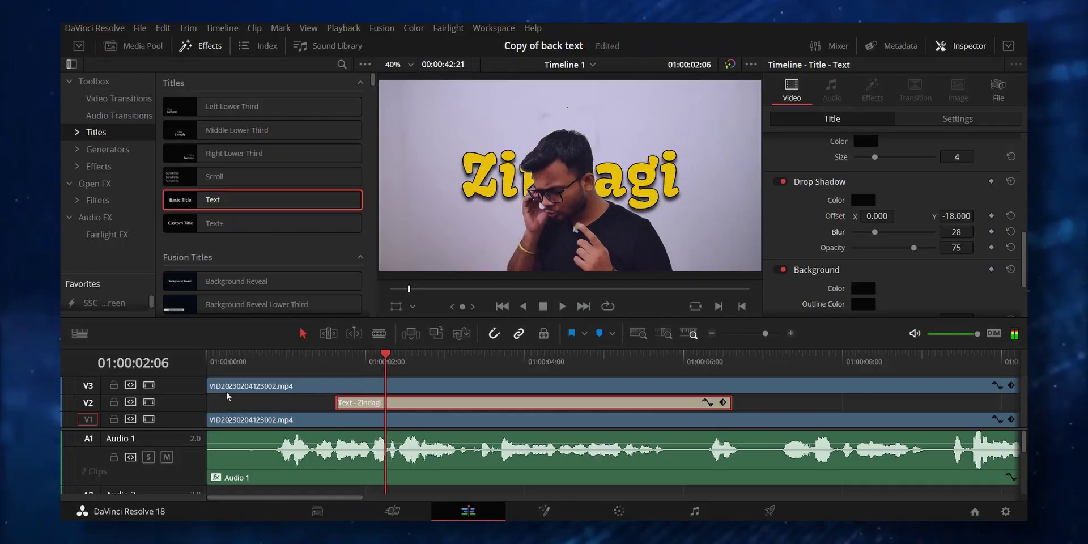
click(311, 367)
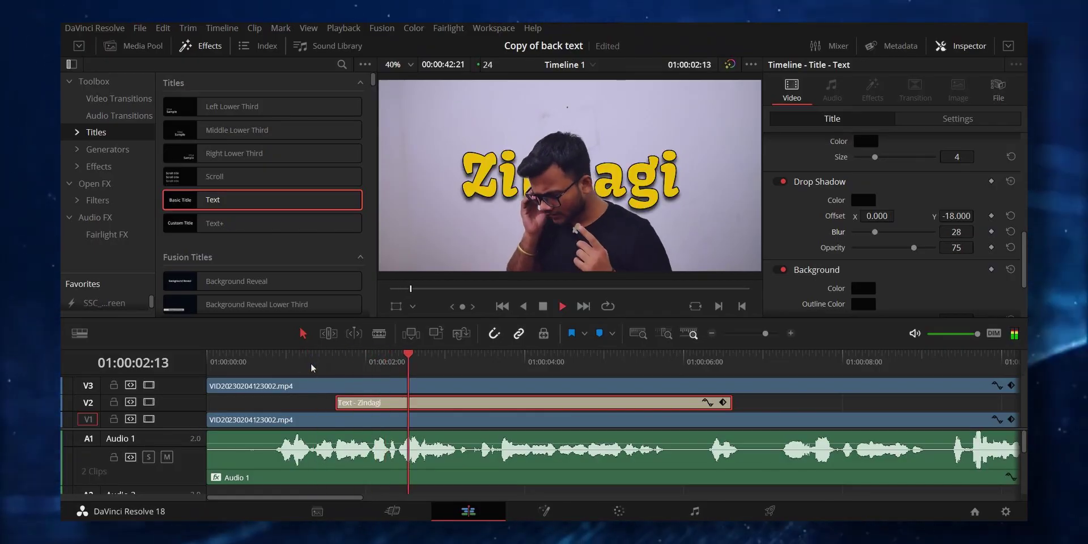
key(space)
click(320, 366)
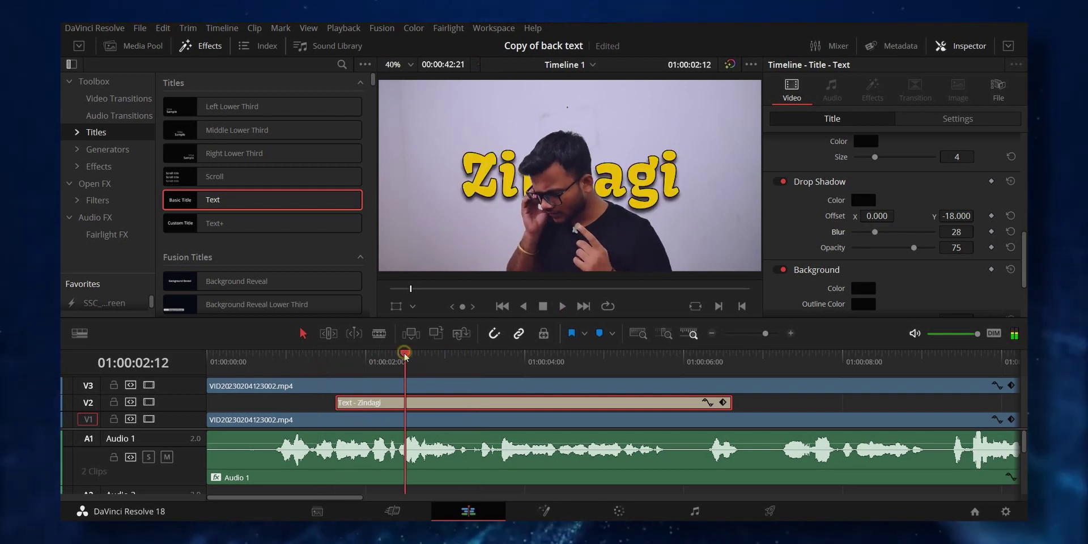
drag(405, 356, 399, 359)
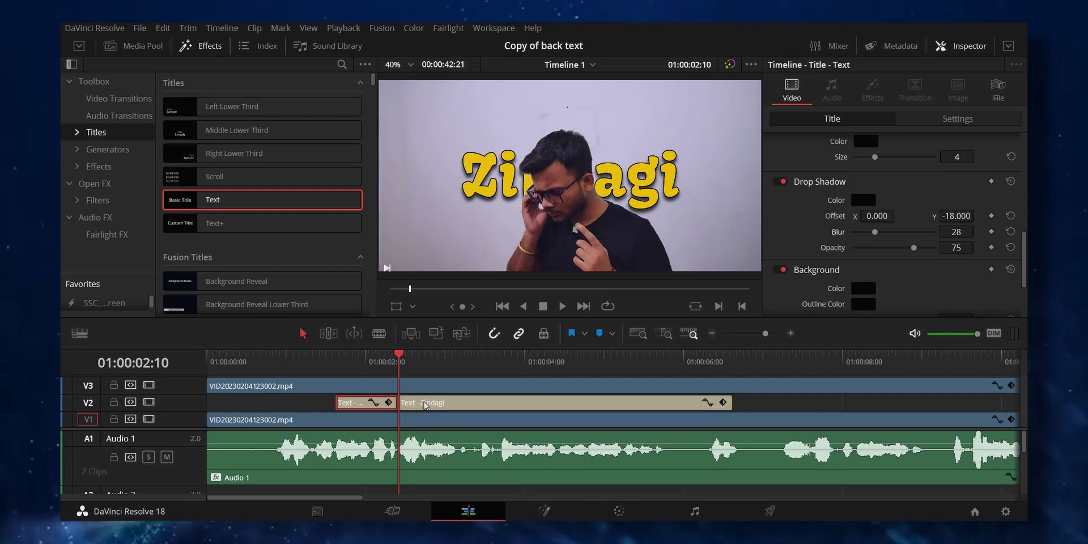
key(space)
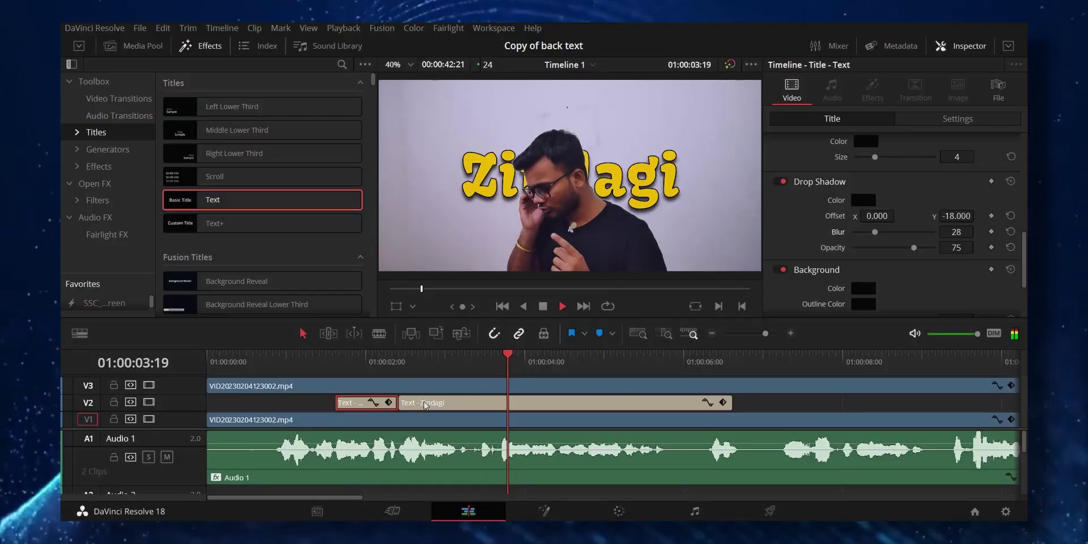
click(490, 370)
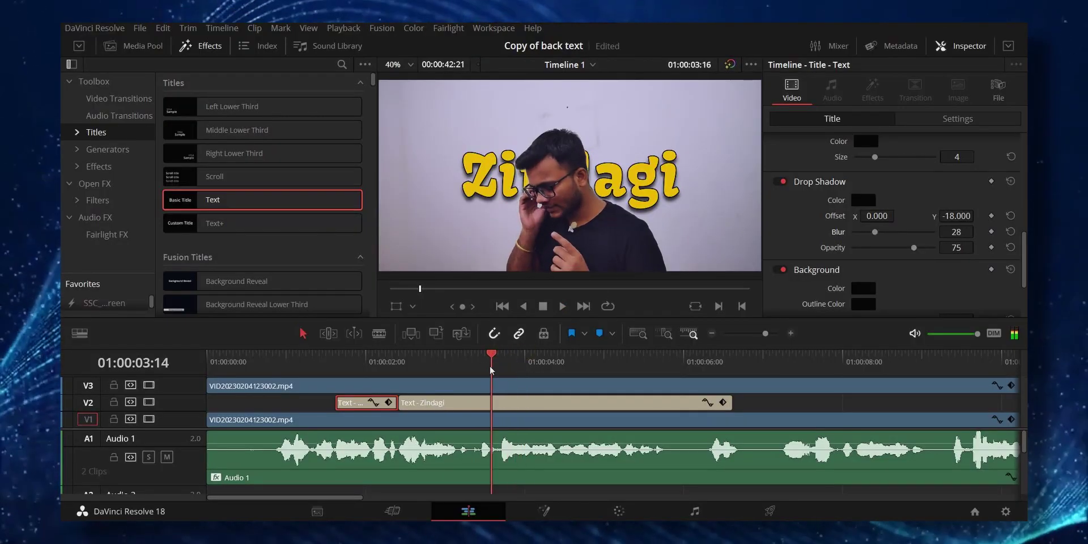
Move the second Zindagi piece about 1 second 7 frames later, near 01:00:03:17
drag(490, 370, 534, 362)
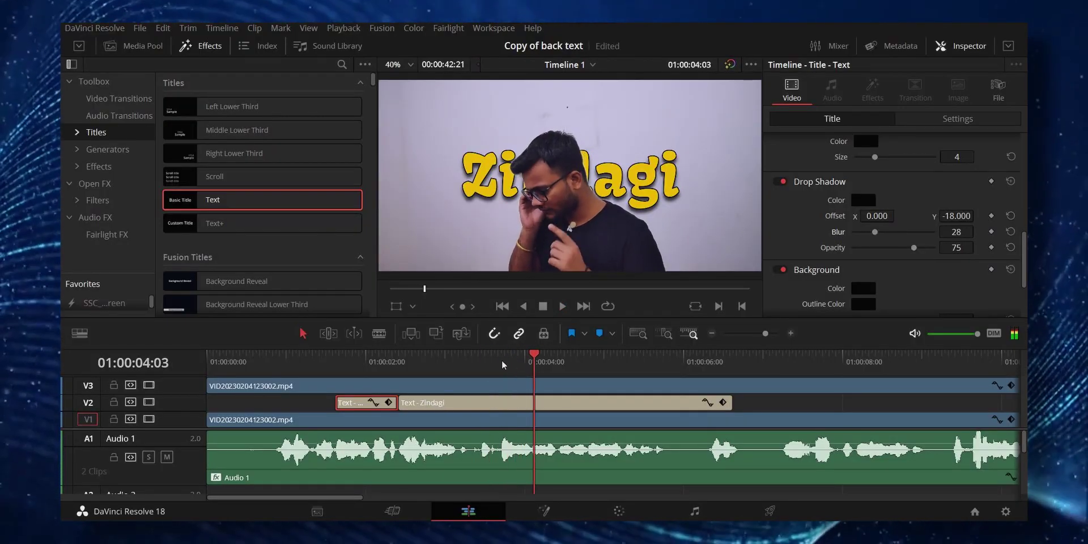
click(503, 362)
drag(522, 403, 625, 402)
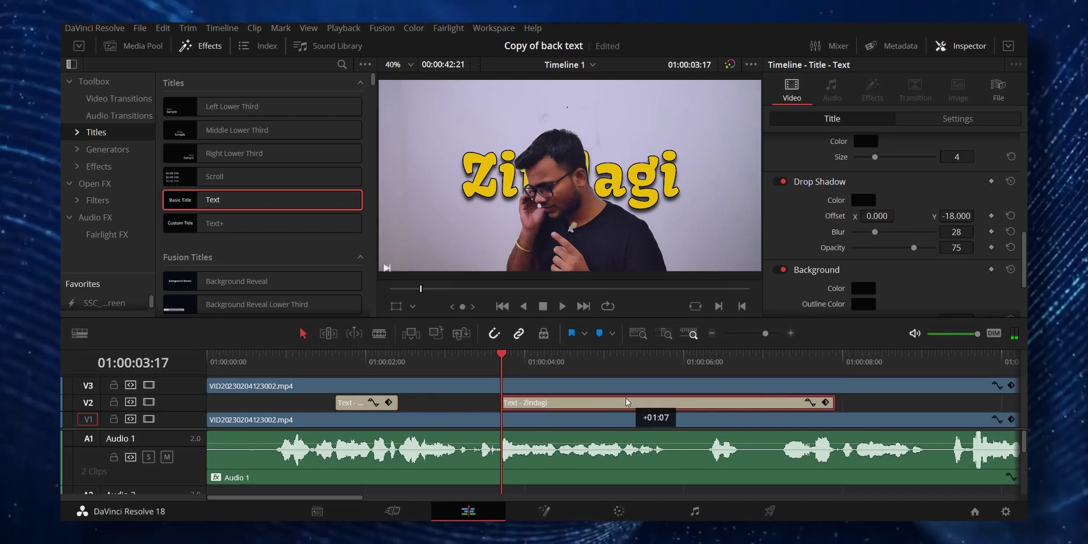
scroll(829, 274, up, 5)
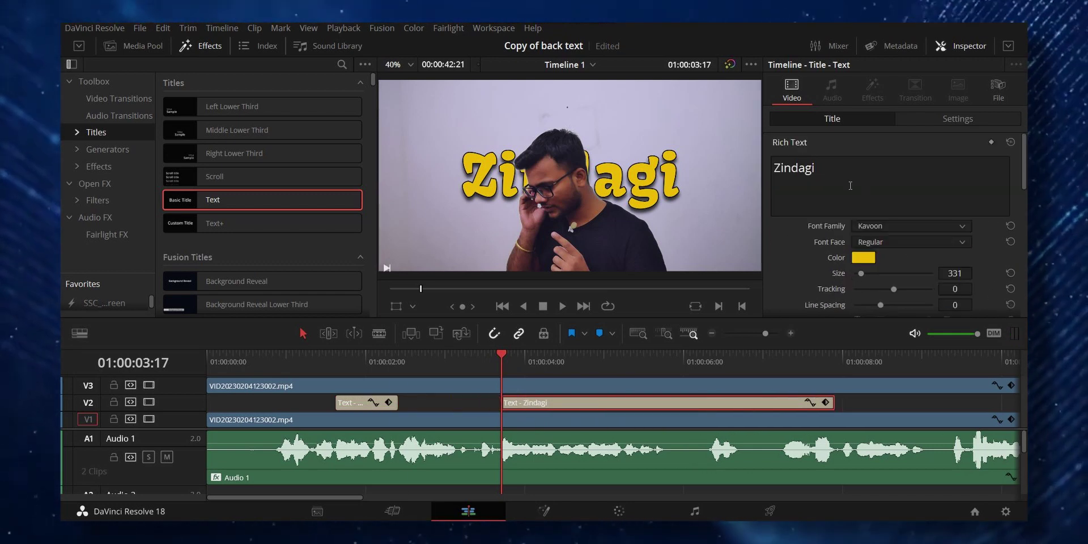
Change the title text to 09:30, with size 388 and Position Y 820
drag(842, 170, 770, 174)
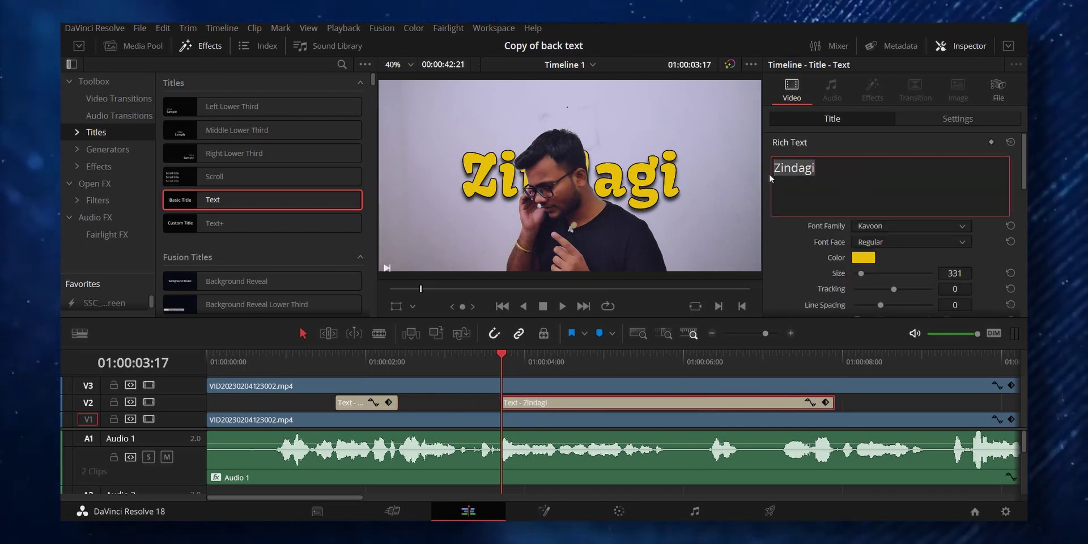
text(09)
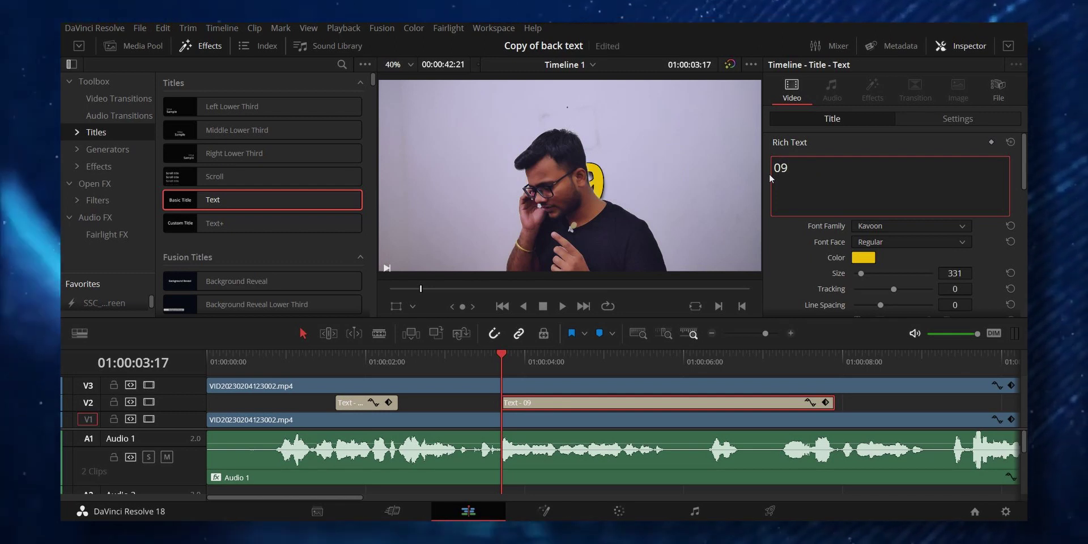
text(:30)
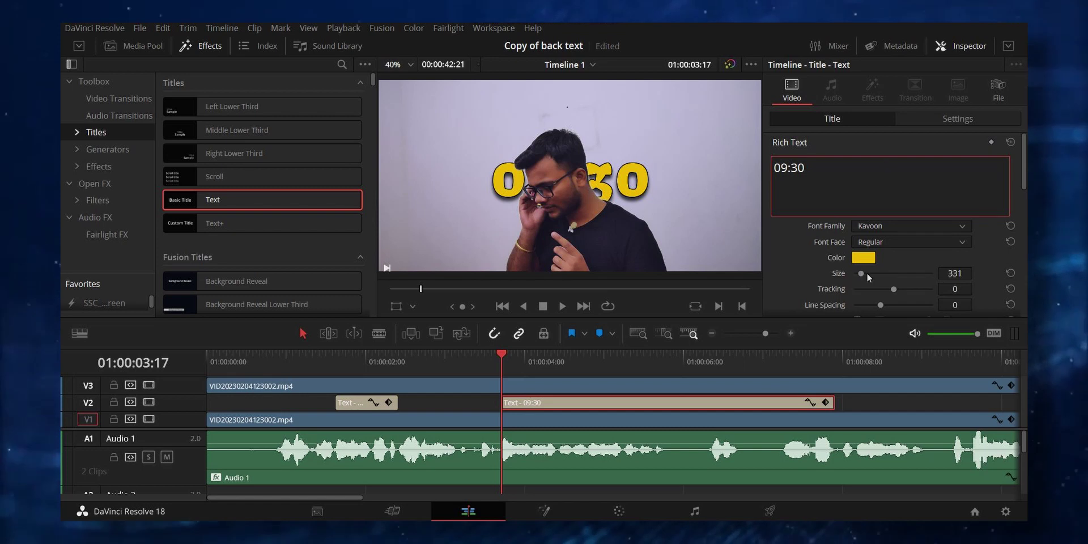
scroll(862, 275, down, 3)
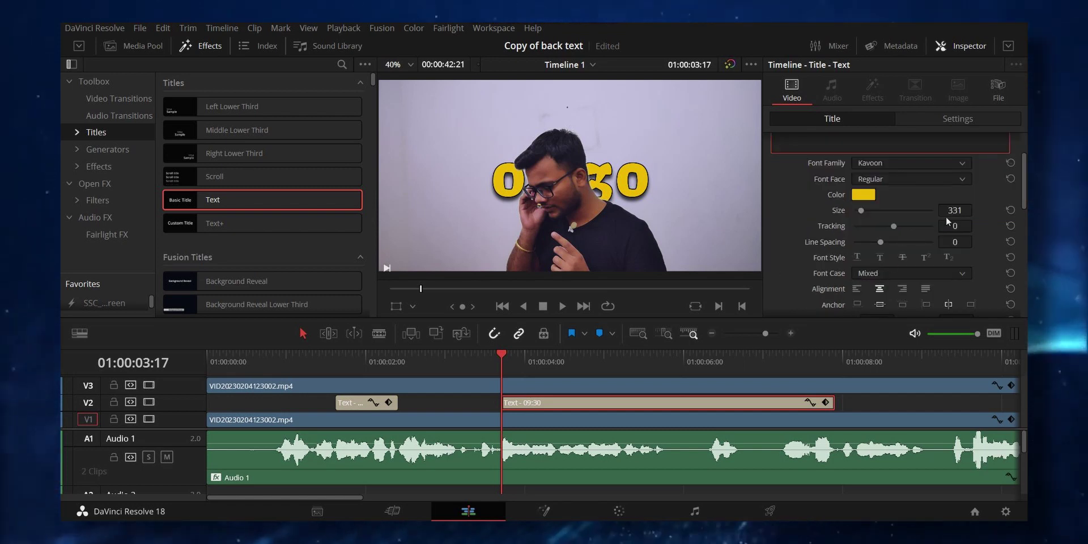
drag(955, 210, 975, 210)
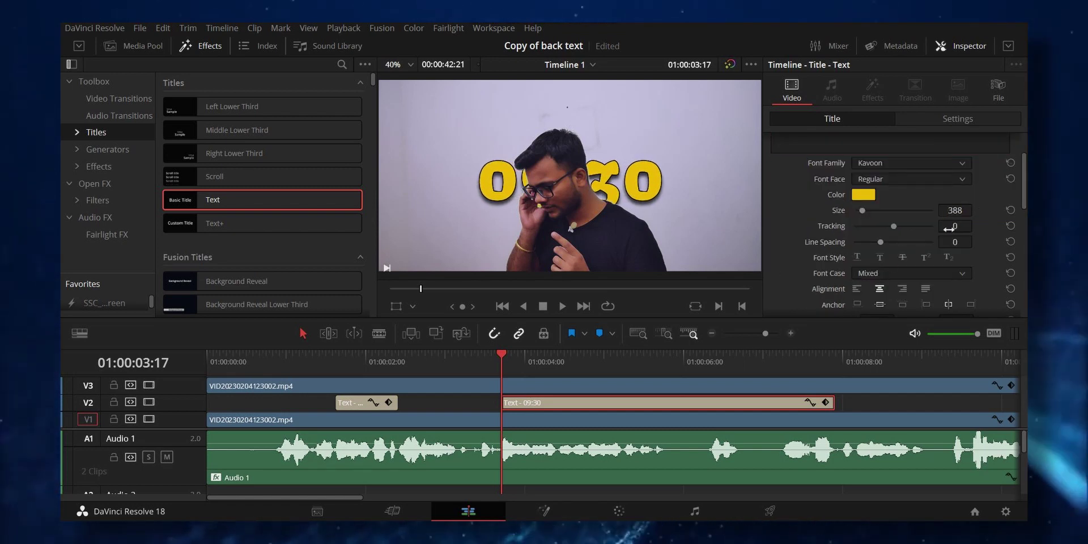
scroll(892, 242, down, 3)
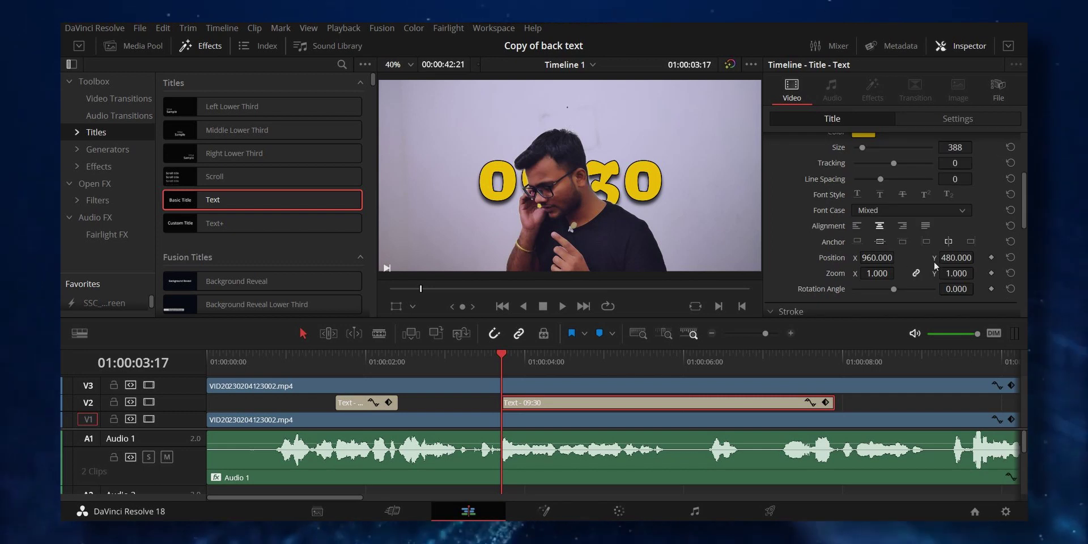
drag(976, 256, 977, 256)
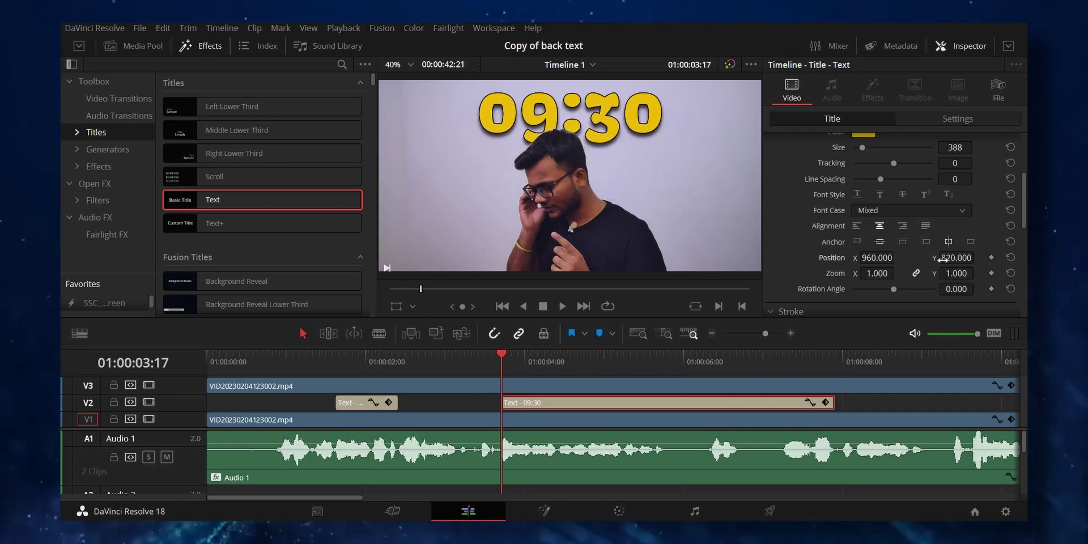
Preview the 09:30 title and blade it at the playhead
click(481, 362)
key(space)
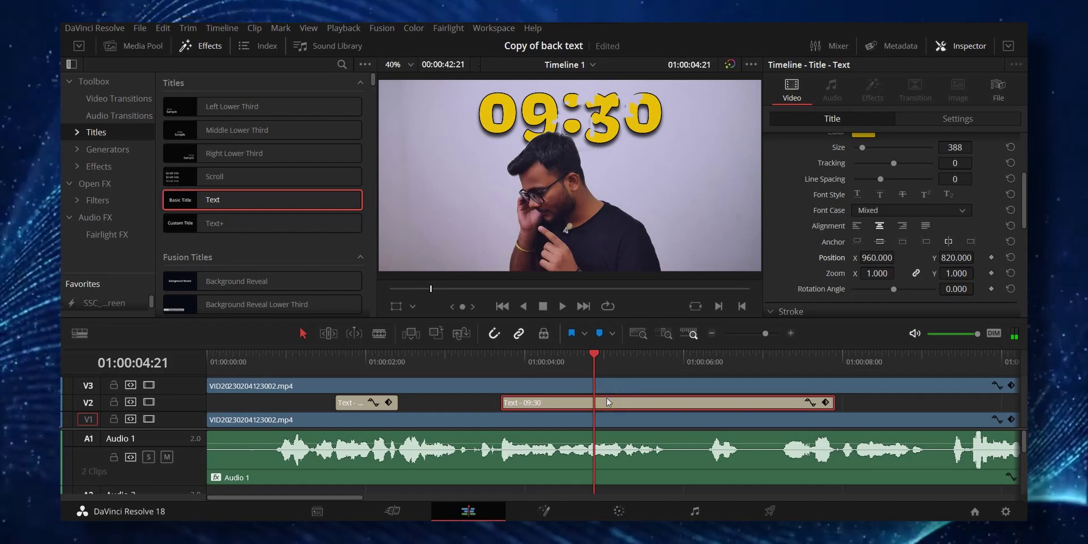
key(ctrl+b)
key(space)
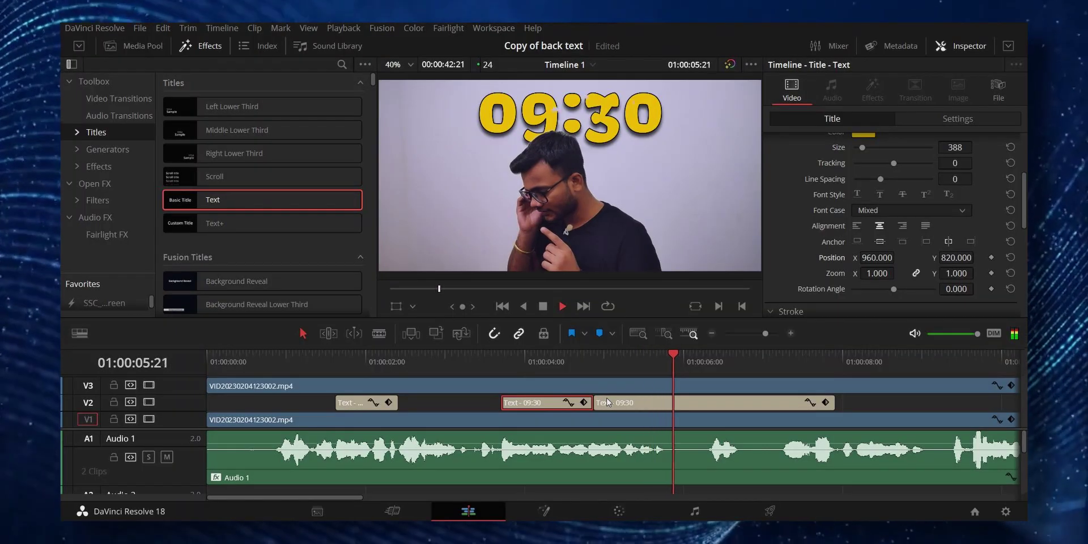
key(space)
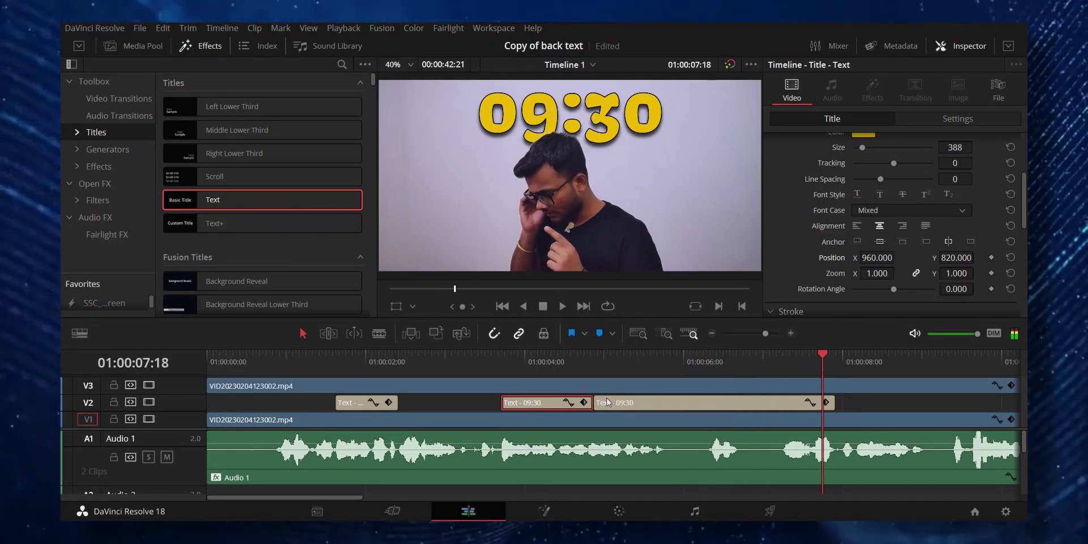
key(space)
scroll(606, 400, right, 3)
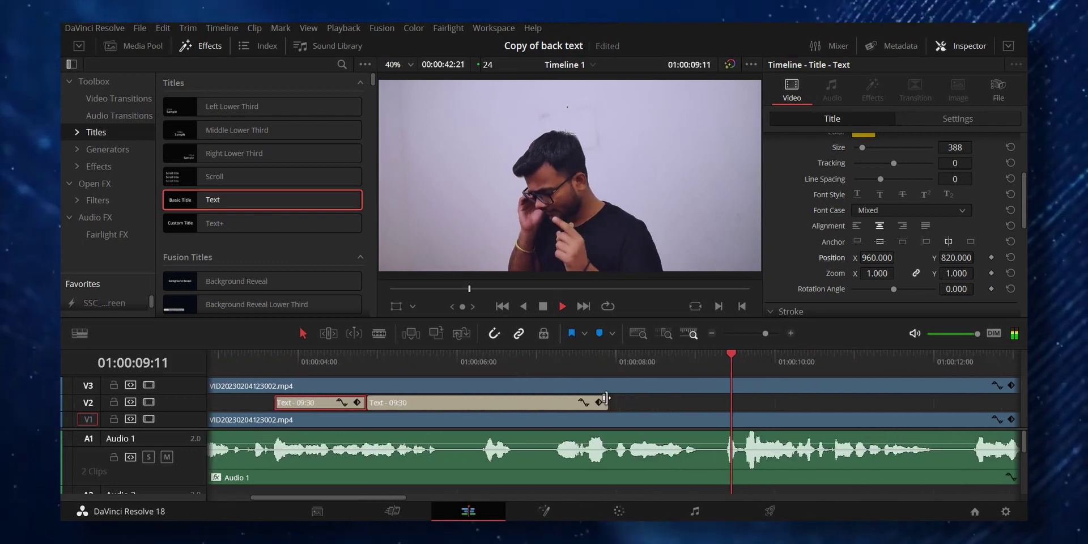
key(space)
Move the second 09:30 piece to start at 01:00:09:15
drag(755, 359, 746, 359)
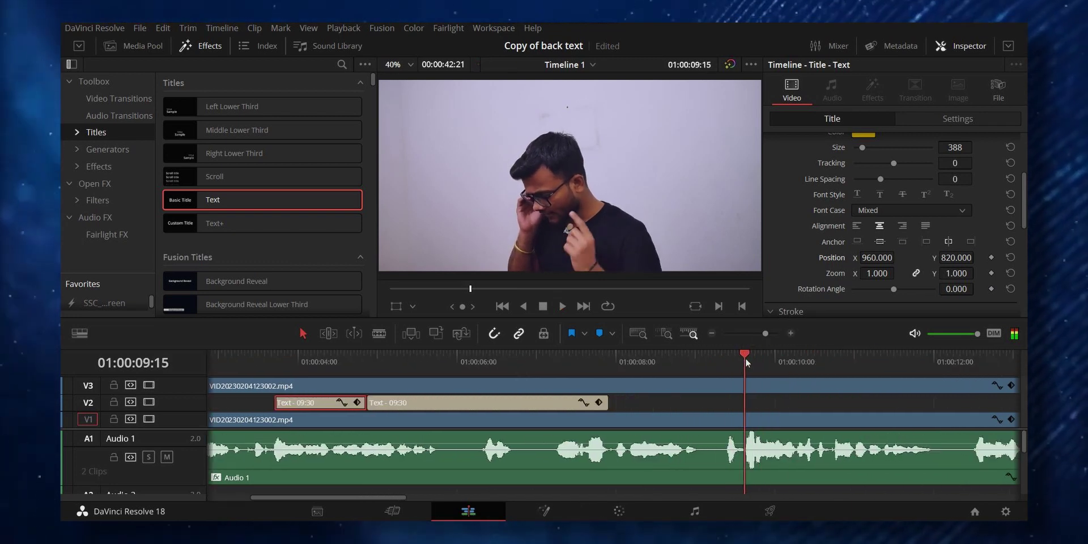
click(498, 403)
drag(498, 403, 856, 406)
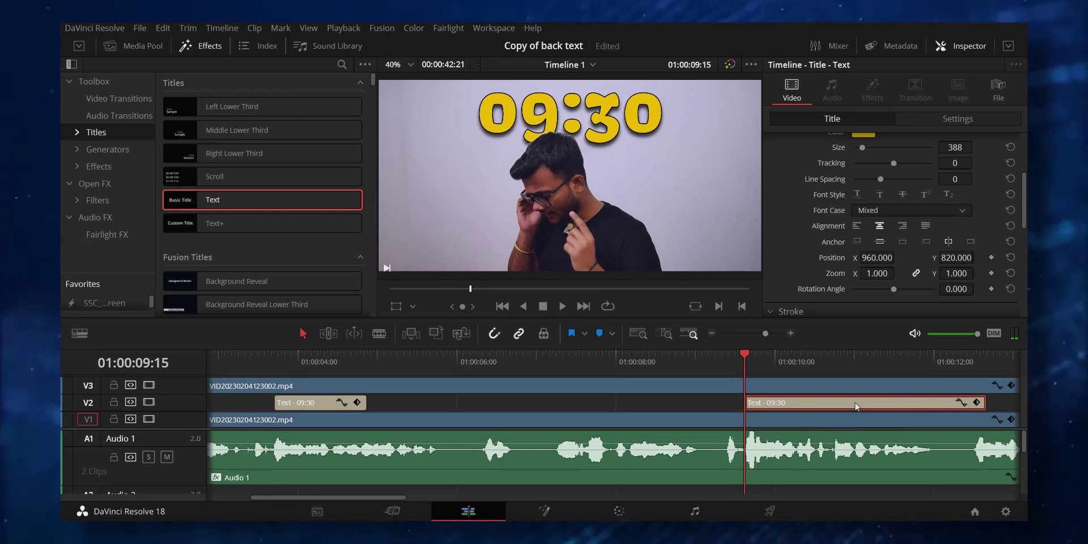
scroll(689, 409, down, 2)
scroll(689, 410, down, 2)
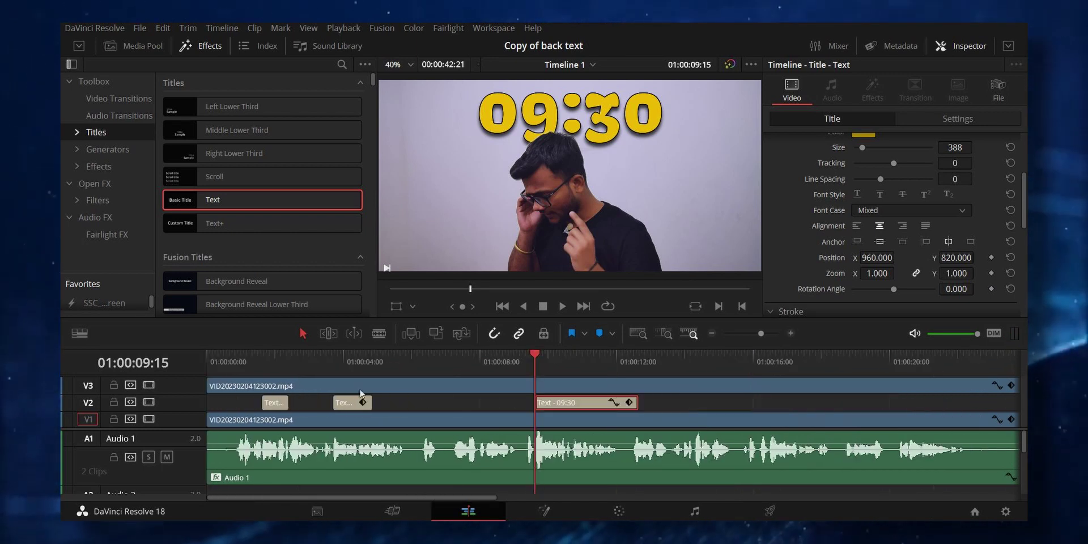
Play the whole edit from the start to review the titles
key(Home)
key(space)
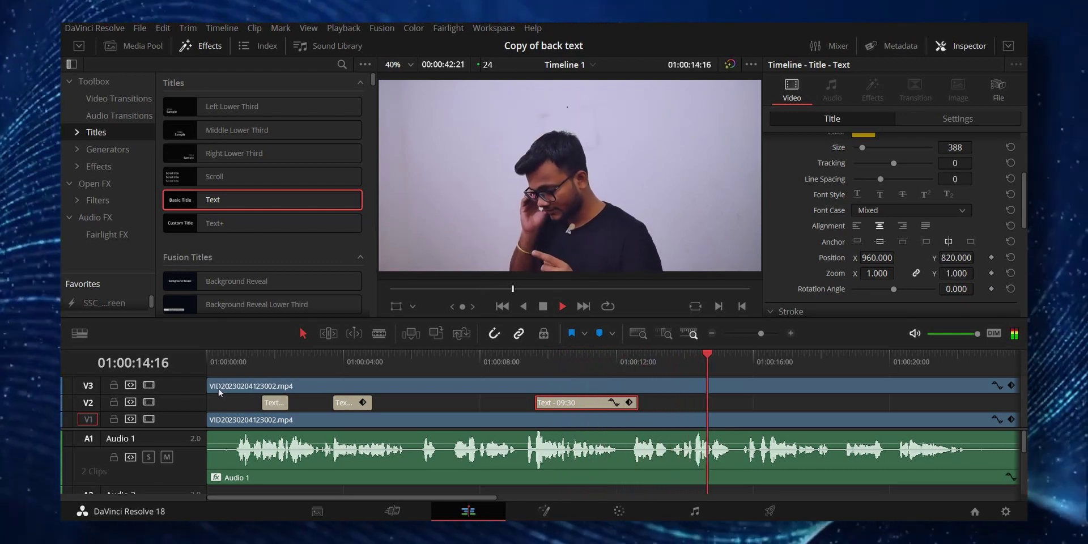
click(531, 373)
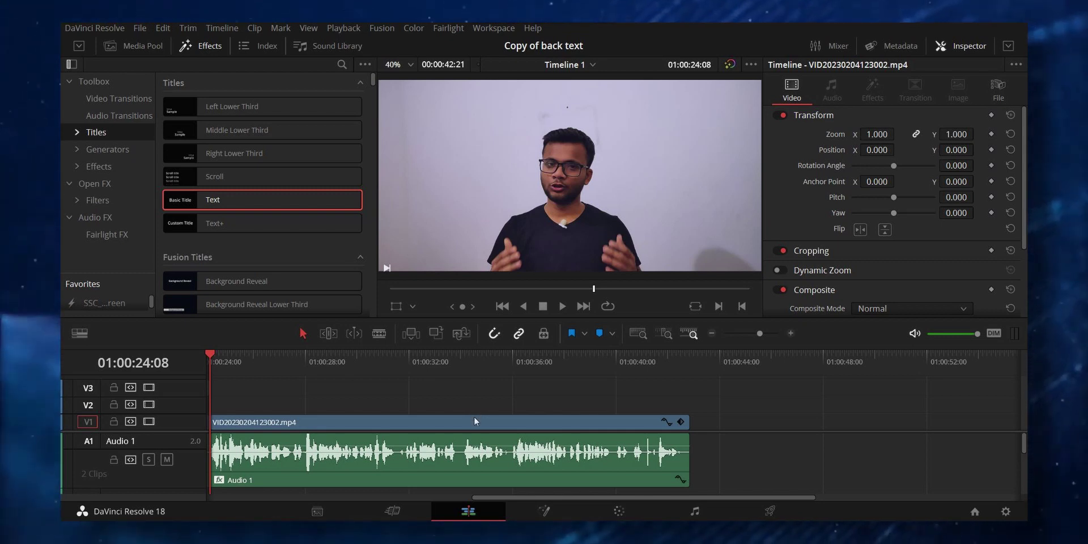
Duplicate the main video clip onto the track above and grade it in the Color page
click(473, 420)
drag(474, 418, 472, 389)
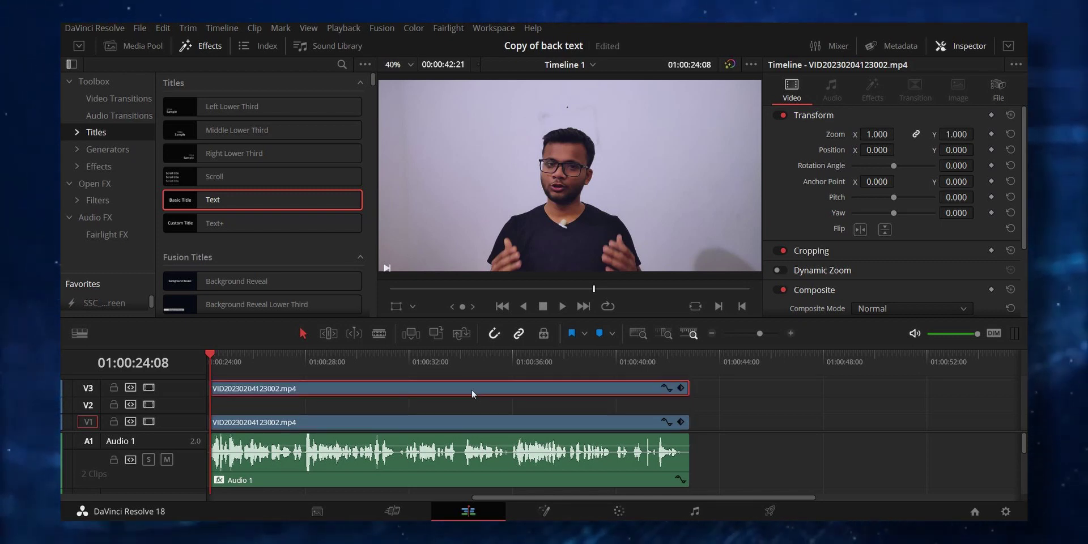
click(618, 512)
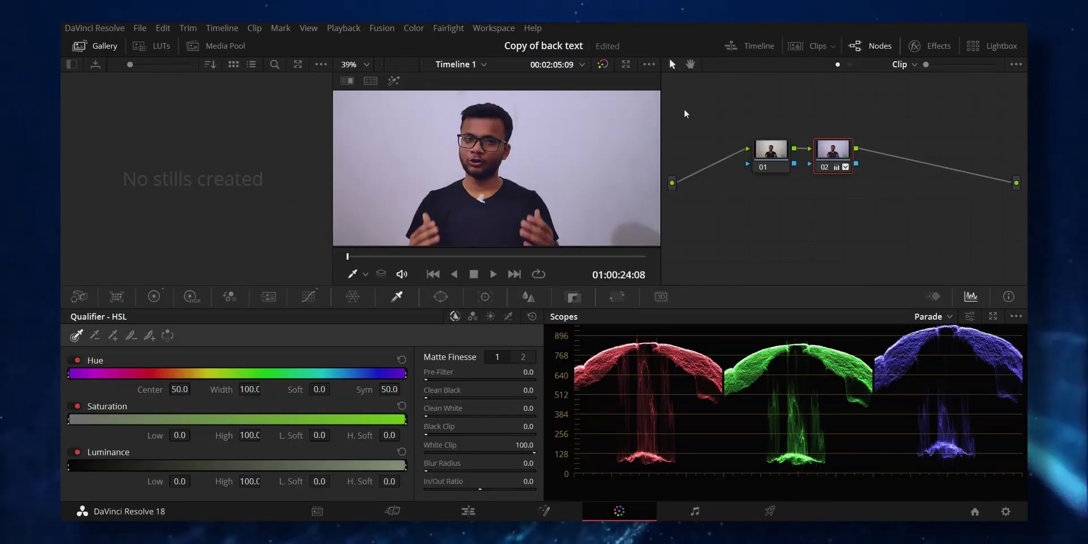
Key the pale wall on node 02 with the qualifier and view the black-and-white matte
click(750, 45)
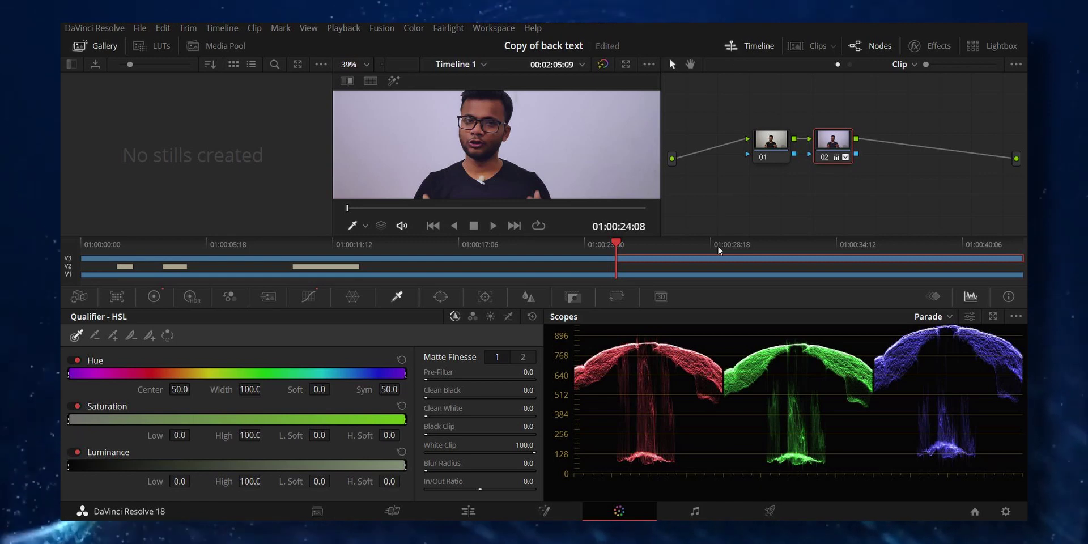
click(739, 43)
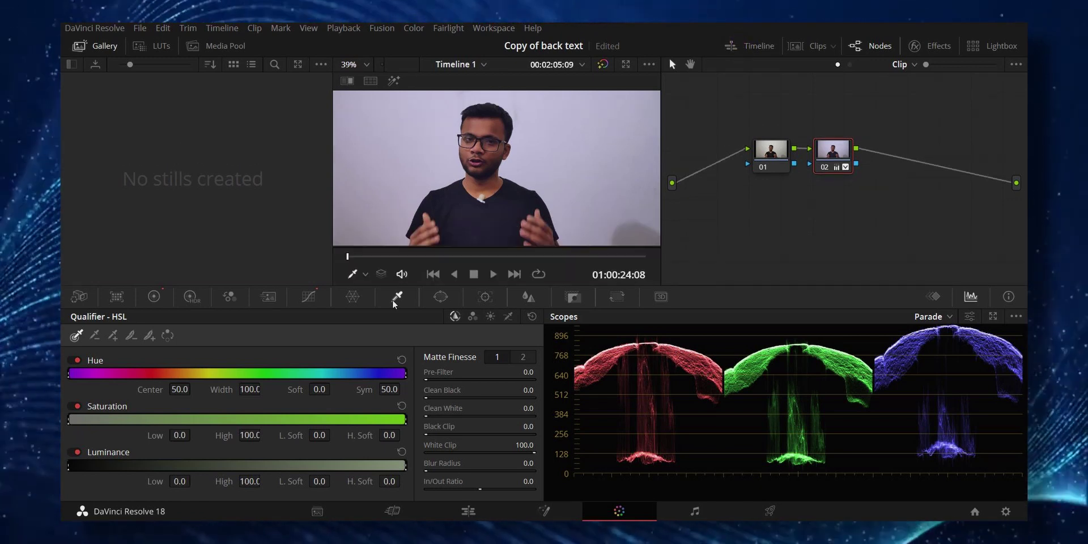
click(388, 208)
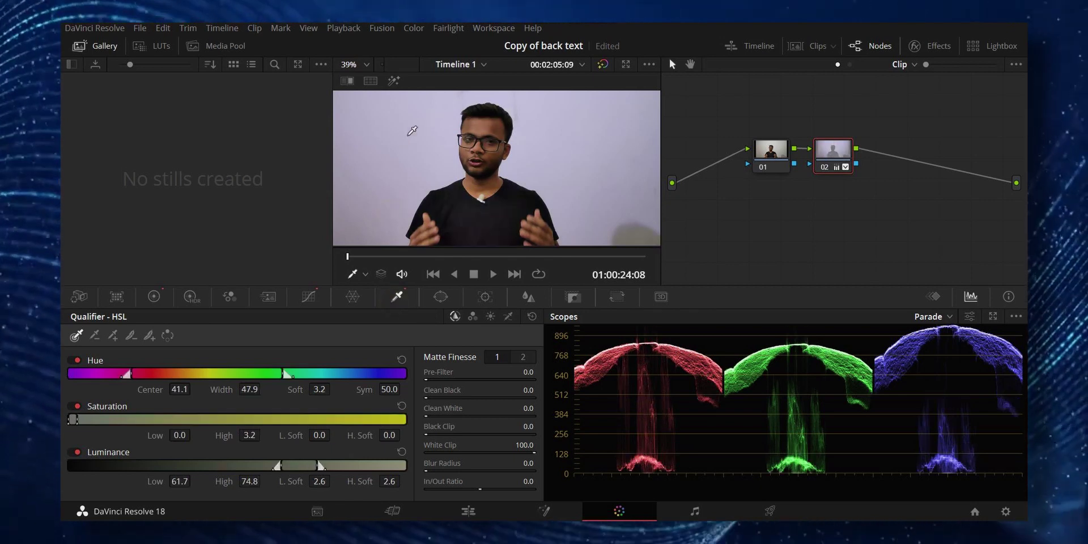
drag(538, 108, 551, 118)
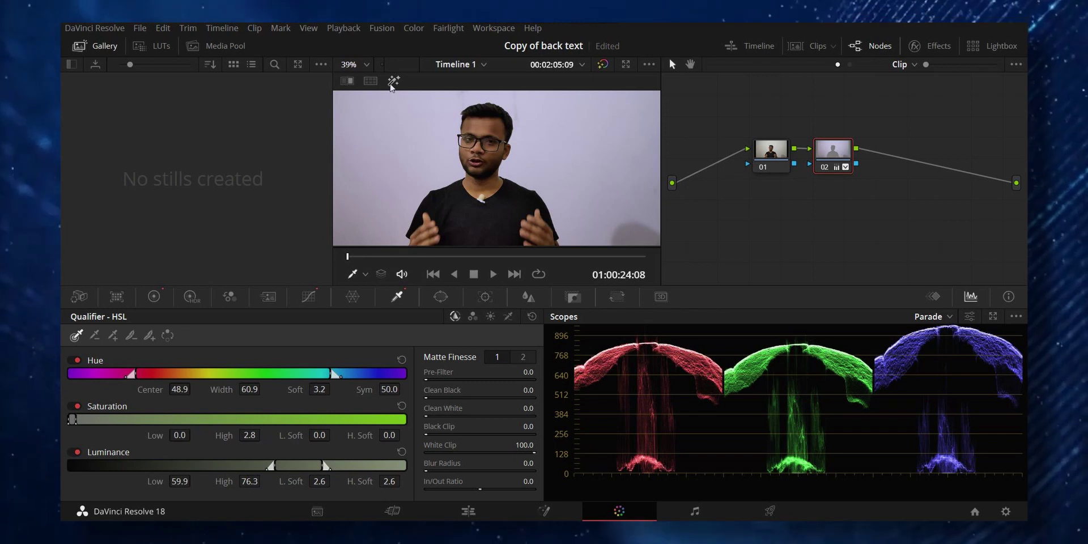
click(392, 80)
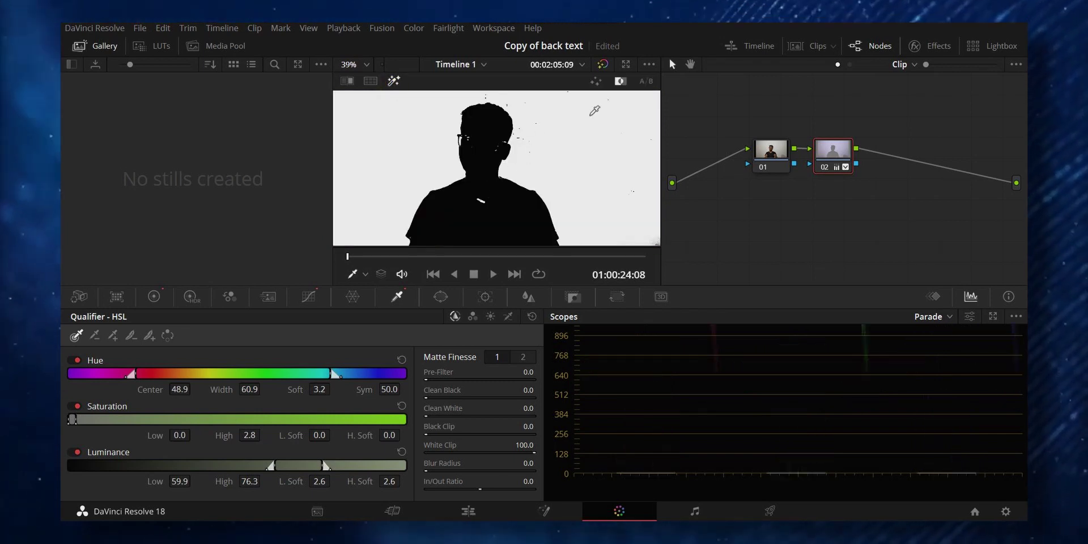
Invert the qualifier and raise Matte Finesse Pre-Filter and Clean White to clean the person matte
click(167, 336)
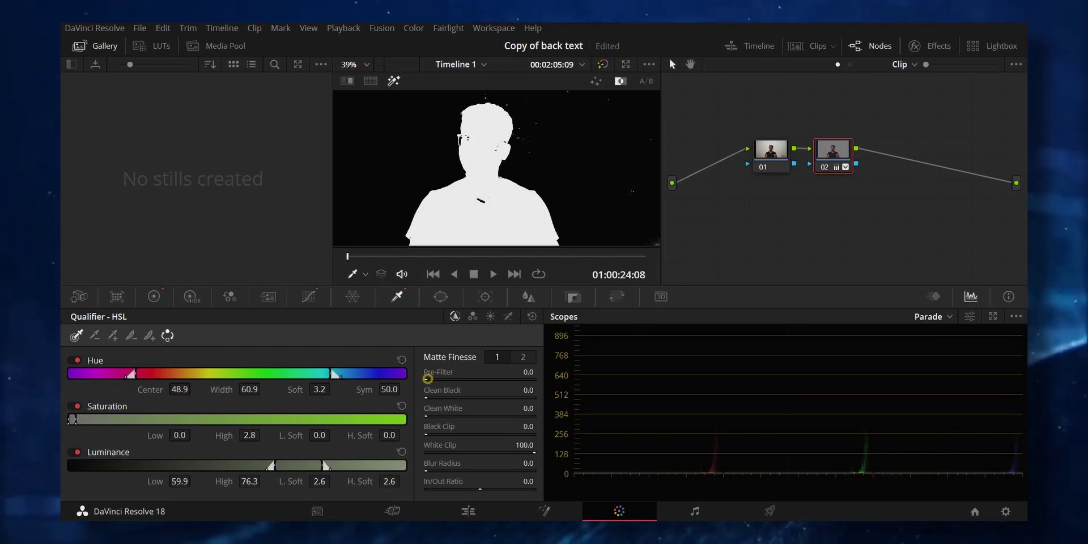
drag(427, 372, 435, 372)
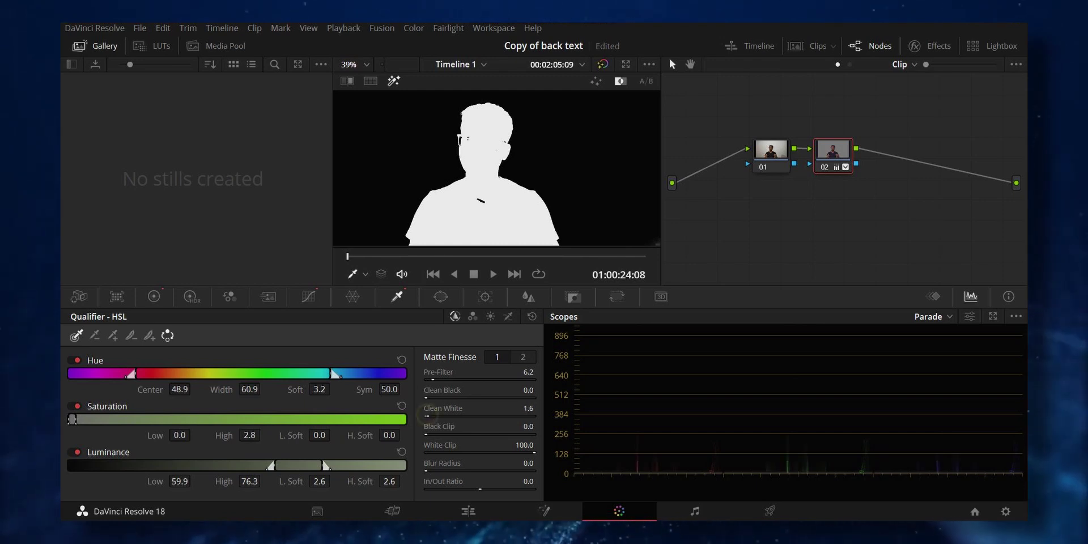
drag(433, 416, 435, 416)
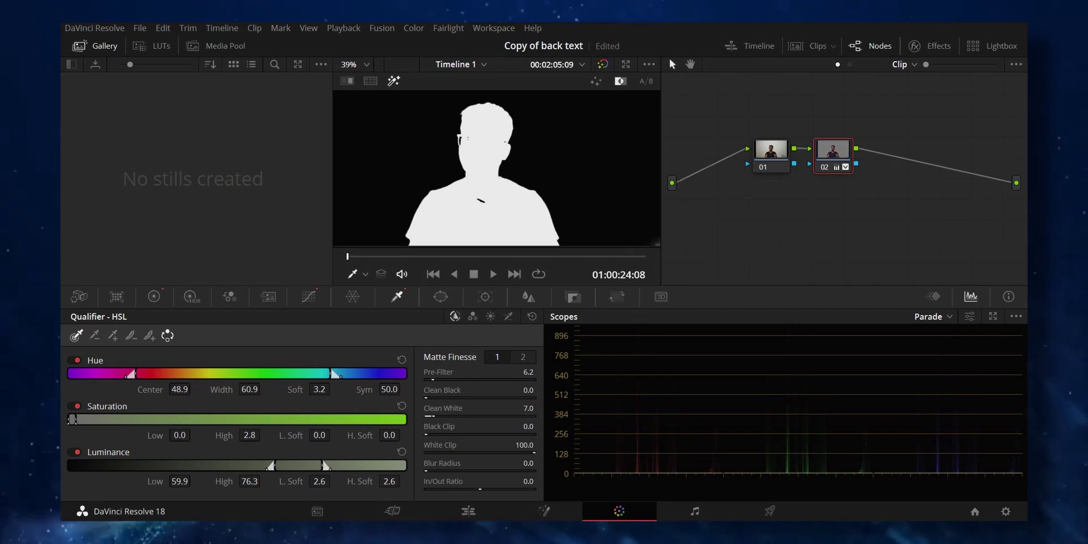
drag(432, 379, 438, 379)
drag(433, 416, 439, 416)
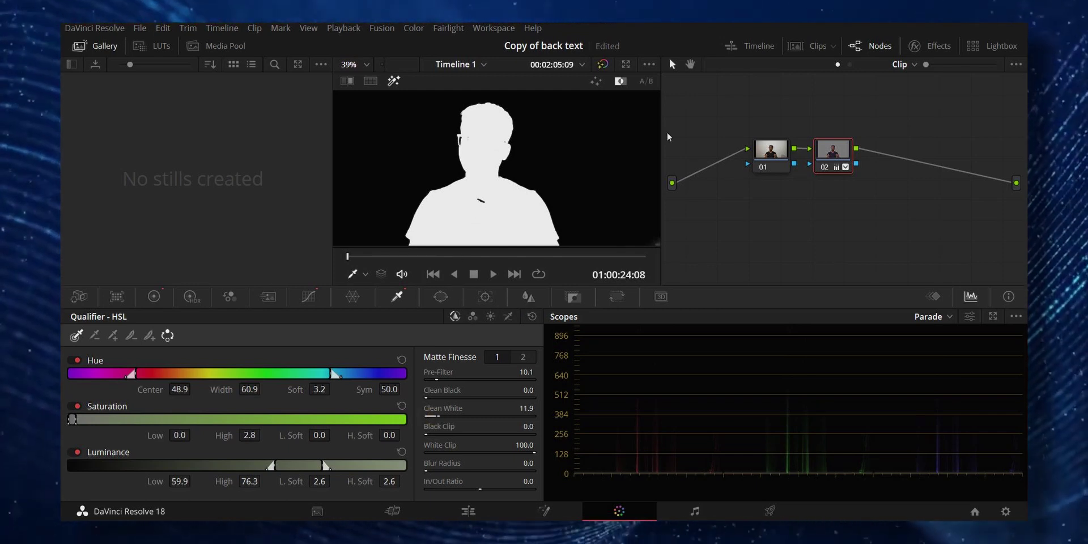
Add an alpha output fed by node 02, restore the normal image, and return to the Edit page
right_click(748, 190)
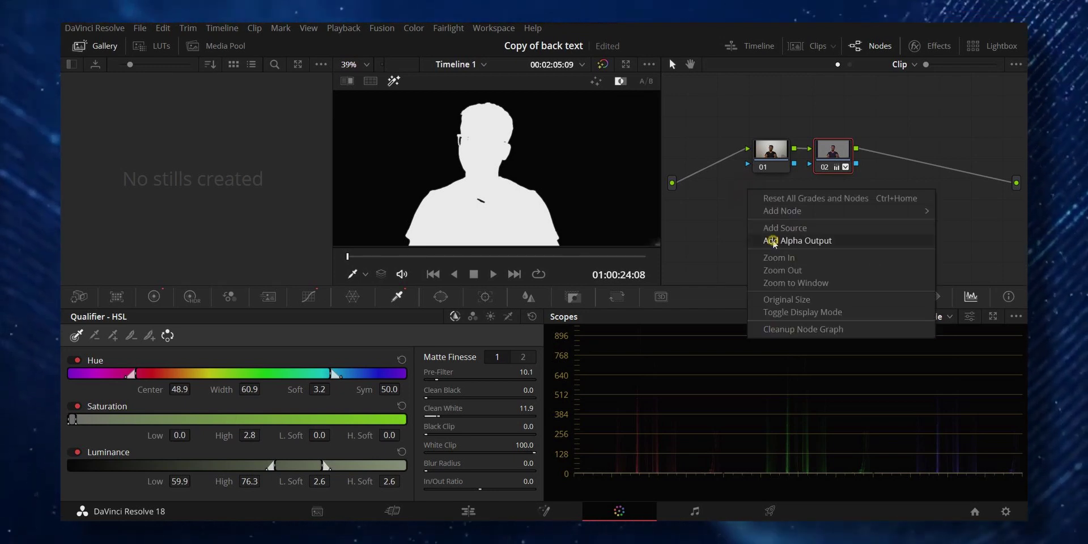
click(774, 241)
drag(856, 164, 1016, 206)
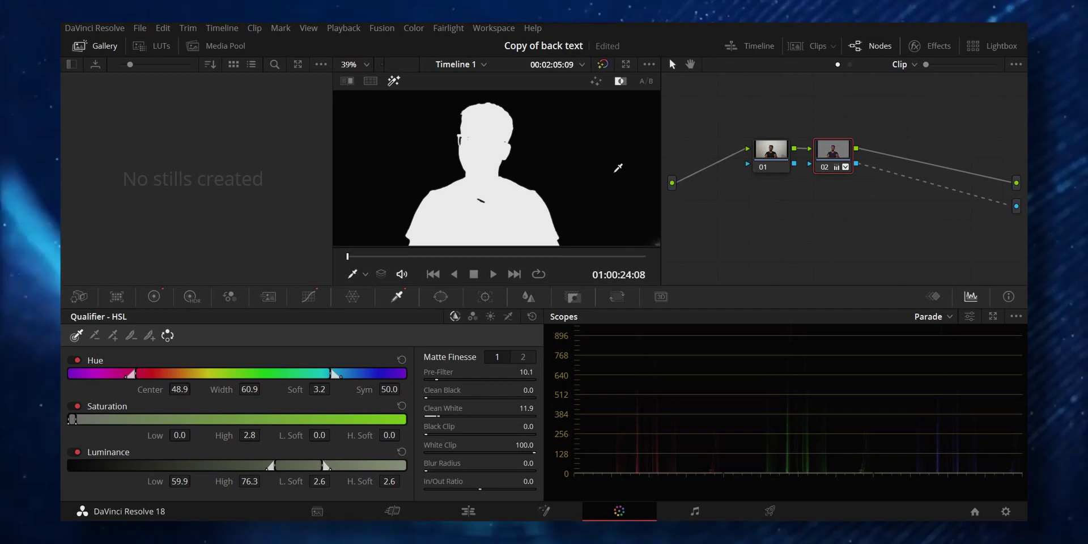
click(393, 81)
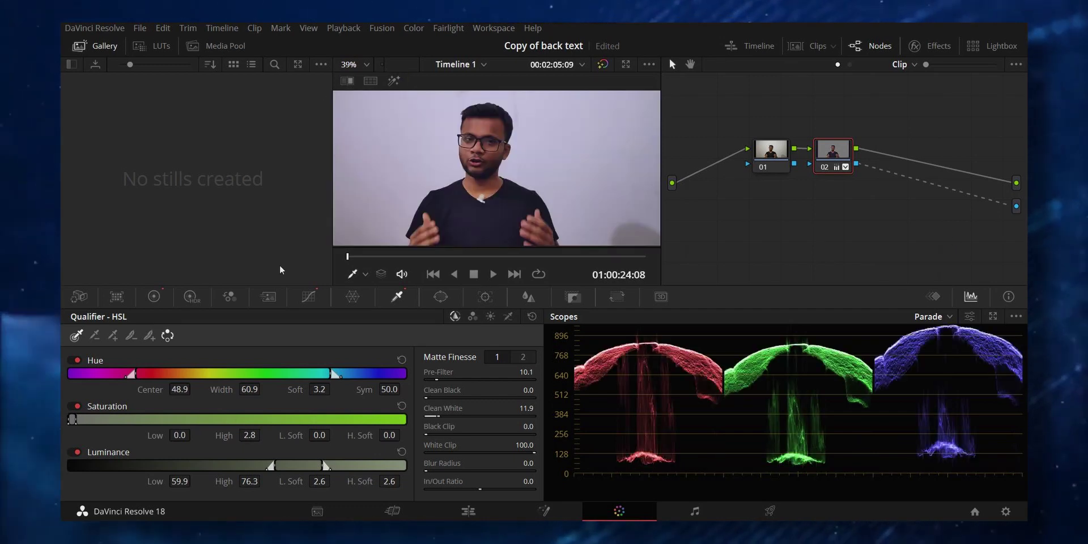
click(469, 512)
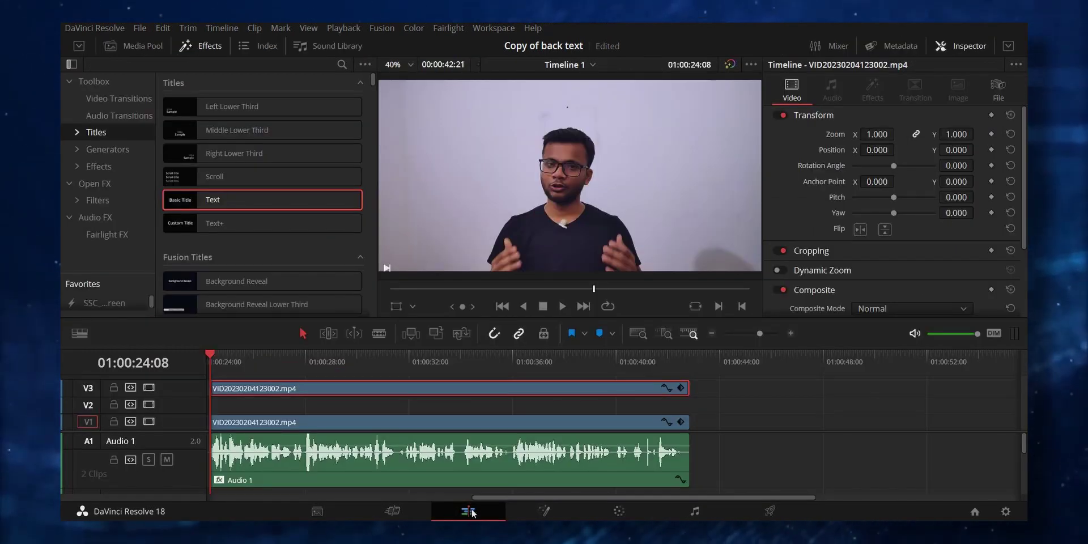
Place a Text title on V2 reading 'Manish' in the Passion One font
mouse_move(230, 203)
mouse_down()
mouse_move(383, 417)
mouse_move(297, 407)
mouse_up()
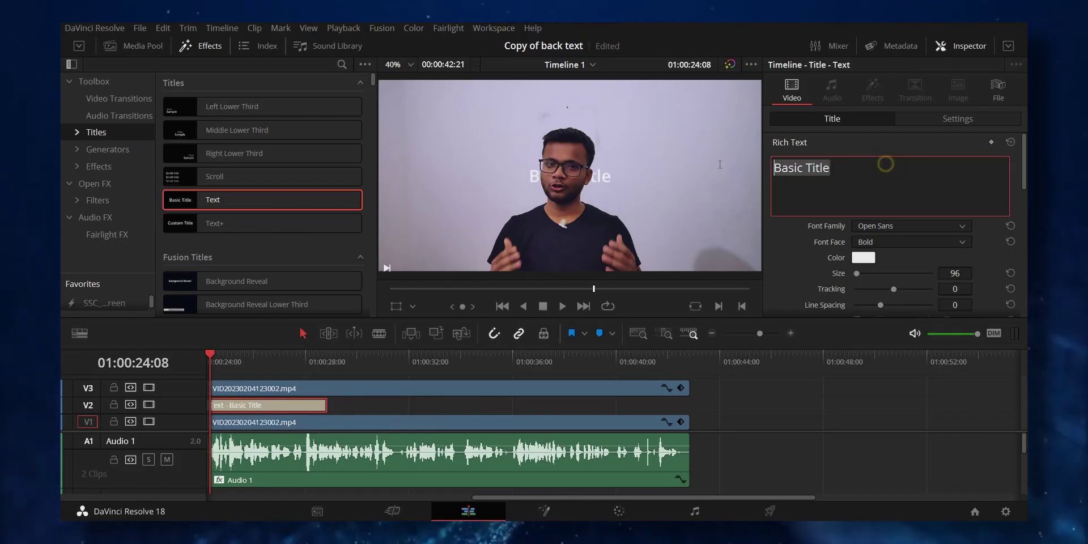
text(M)
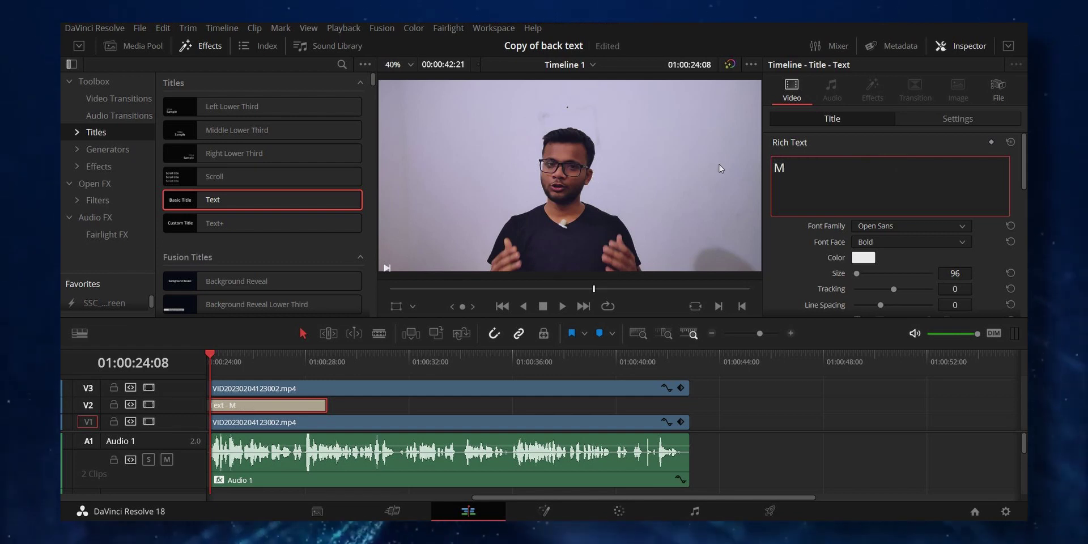
text(anish)
click(906, 225)
scroll(892, 354, down, 5)
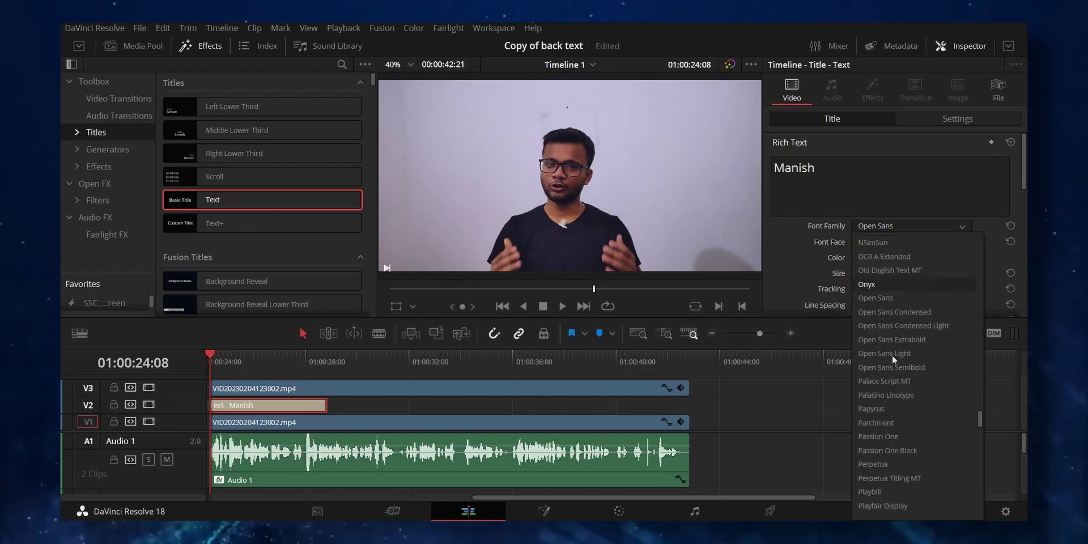
scroll(892, 354, down, 5)
scroll(889, 372, down, 5)
scroll(889, 371, down, 5)
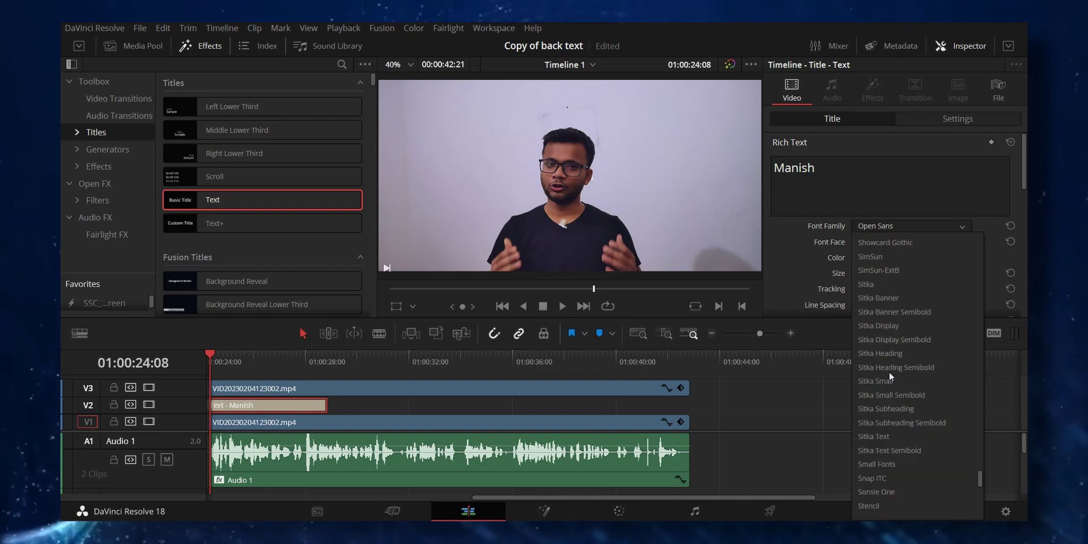
scroll(888, 372, down, 5)
scroll(889, 368, up, 10)
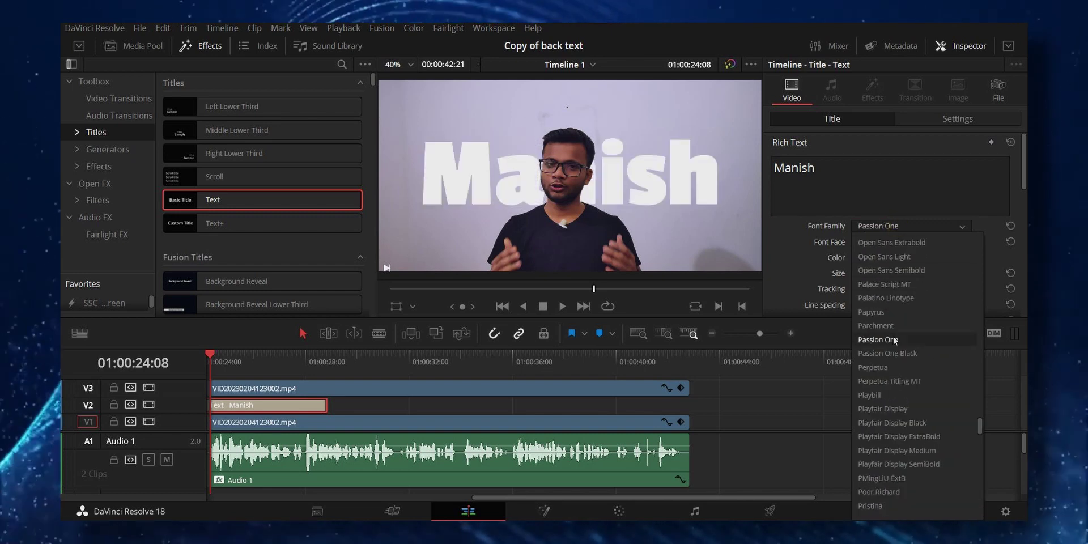
click(892, 338)
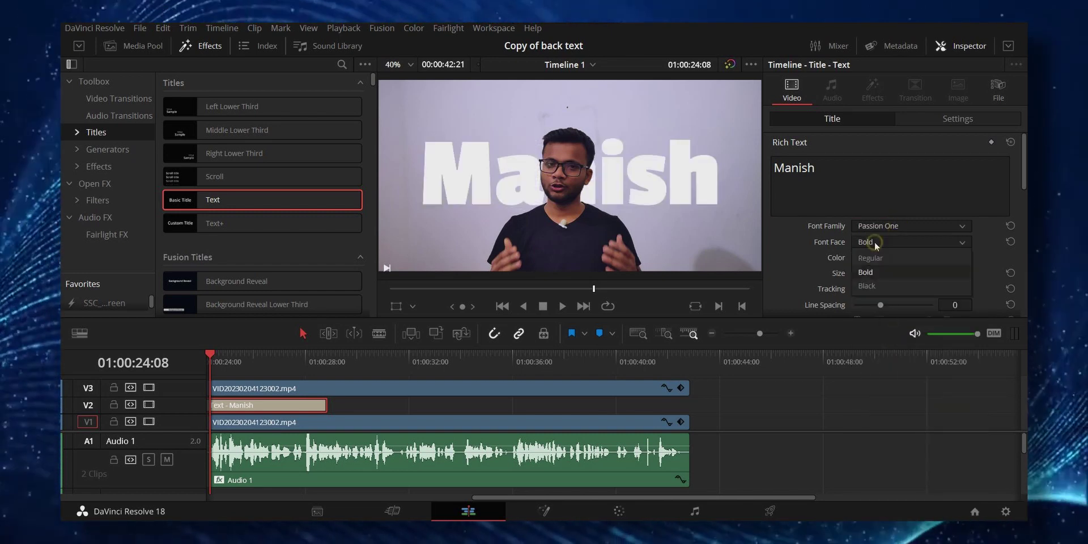
Set the Manish title to Bold font face and yellow colour
click(875, 243)
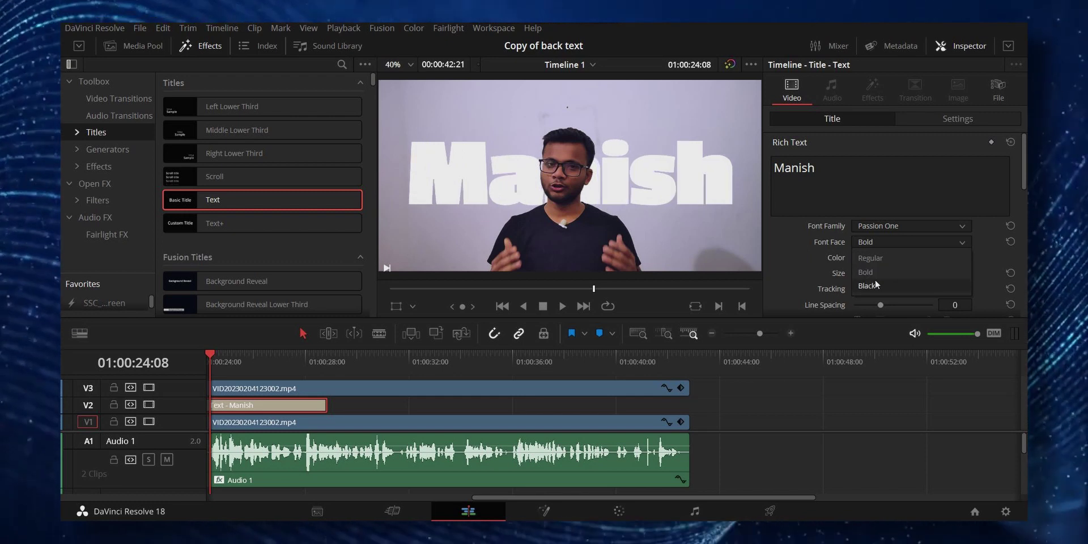
click(878, 273)
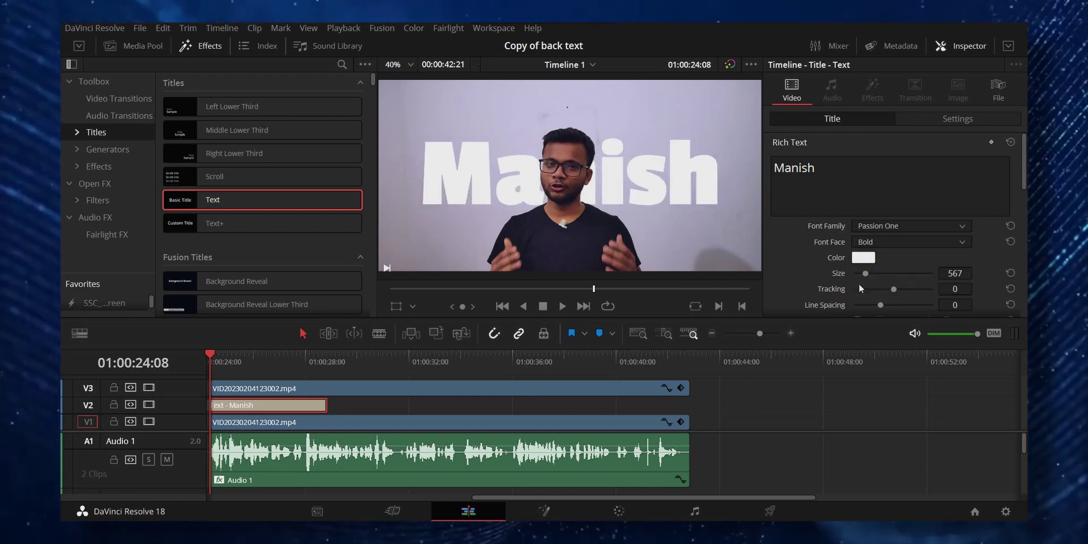
click(862, 259)
click(376, 333)
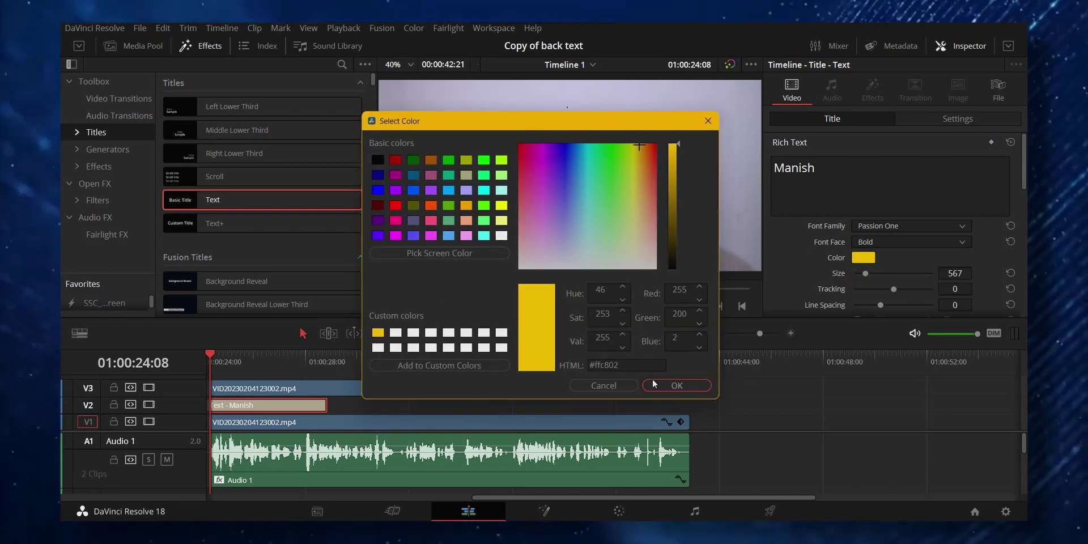
click(669, 384)
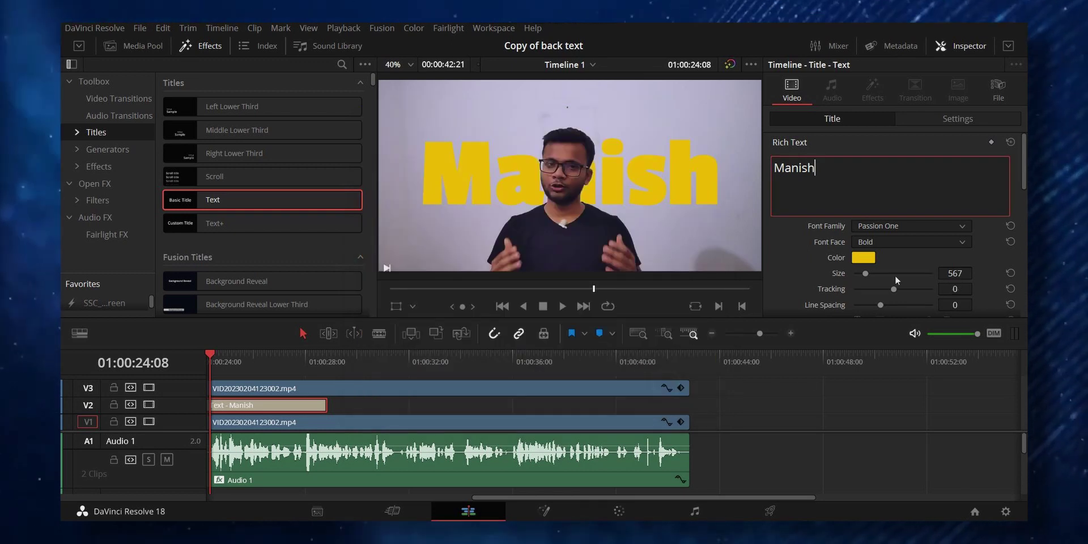
scroll(895, 276, down, 3)
Raise the Manish title, add stroke size 4 and shadow offset Y -26, and extend it to full length
drag(956, 257, 986, 257)
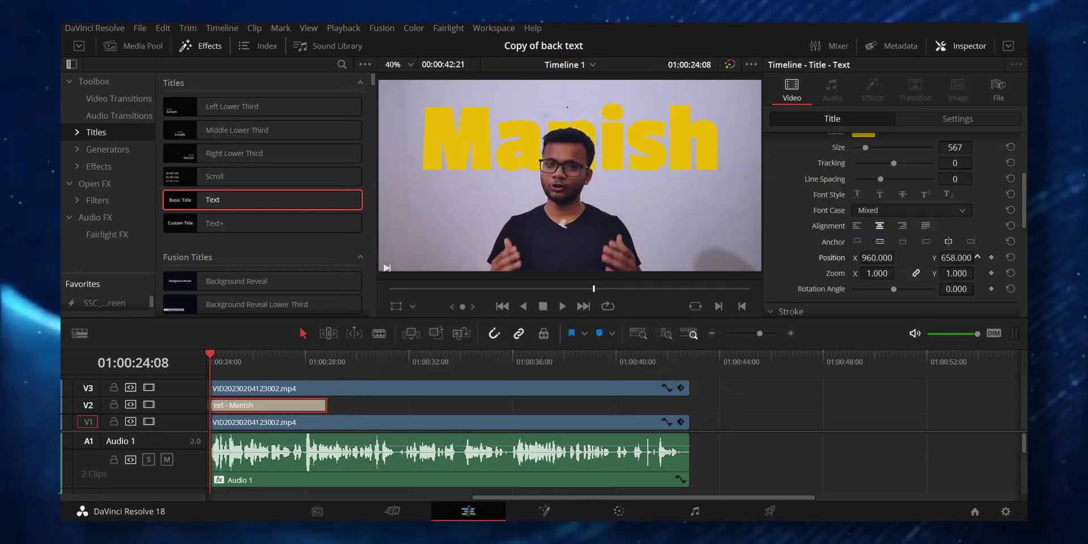
scroll(913, 253, down, 3)
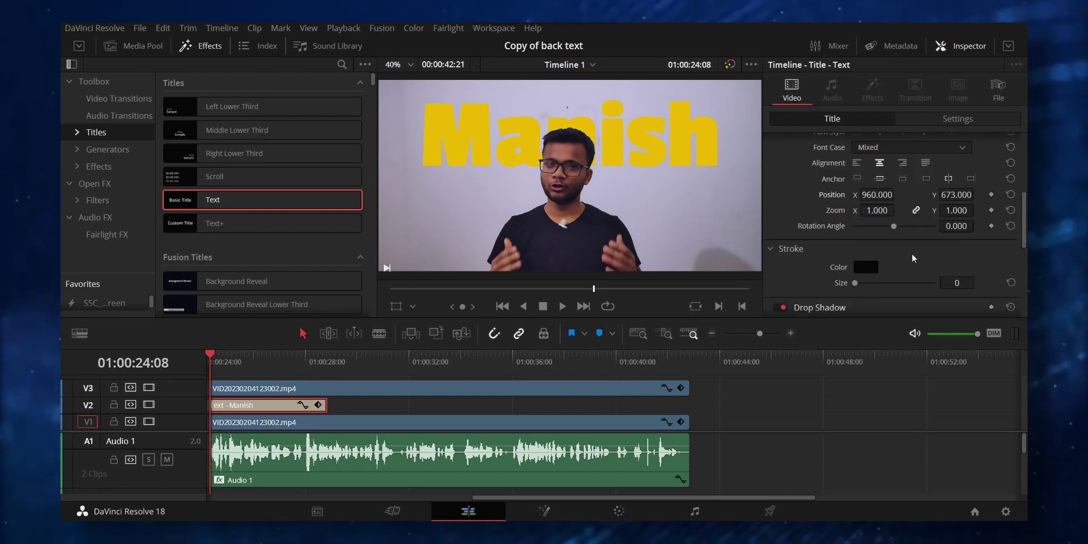
drag(958, 220, 977, 219)
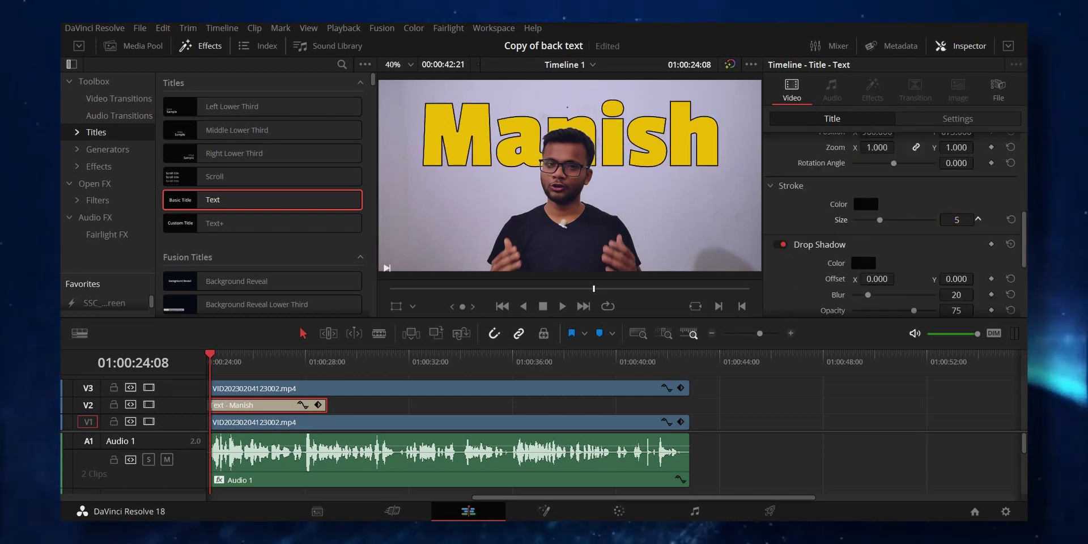
drag(951, 279, 947, 279)
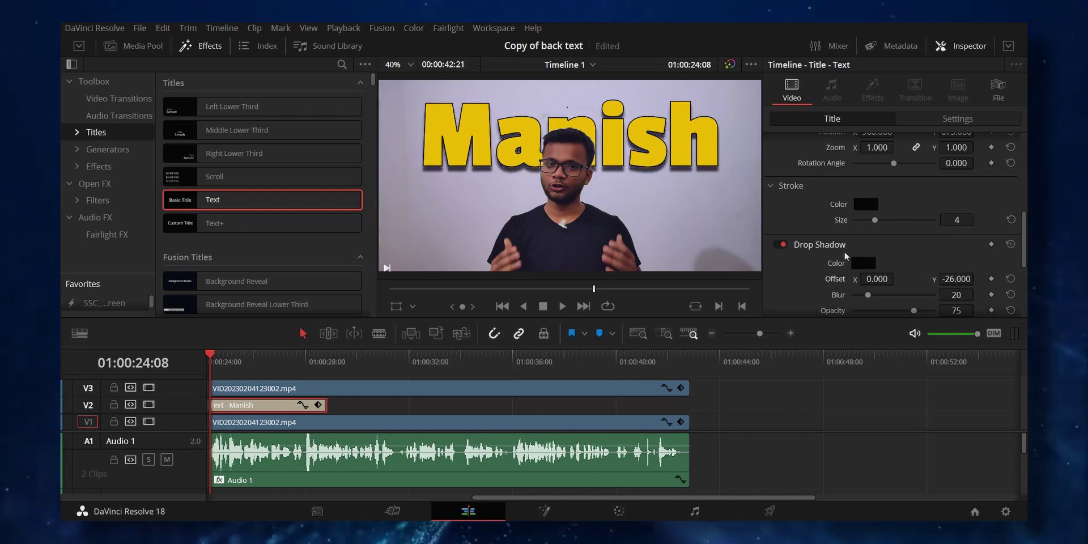
scroll(845, 253, down, 2)
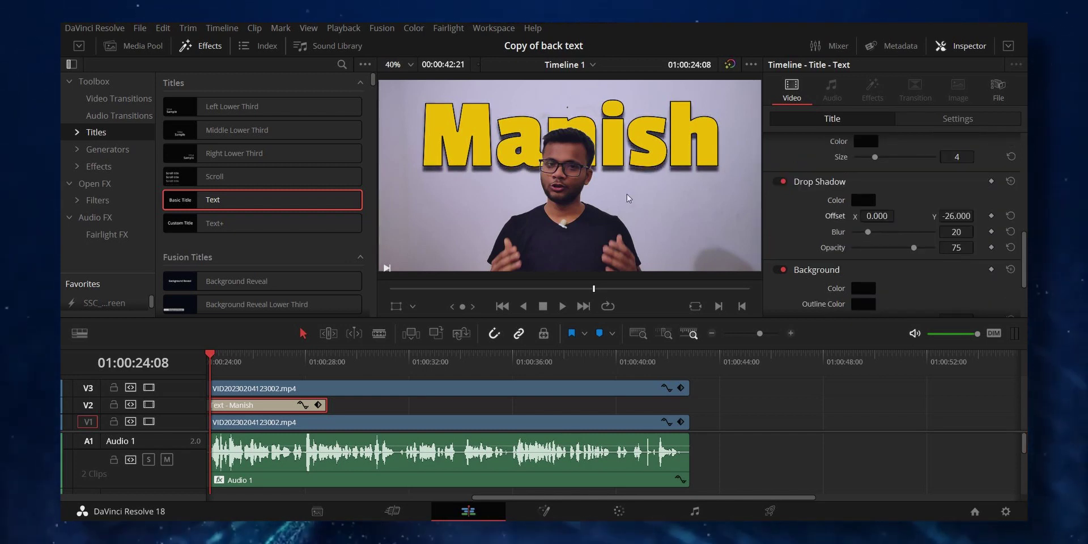
drag(325, 406, 690, 405)
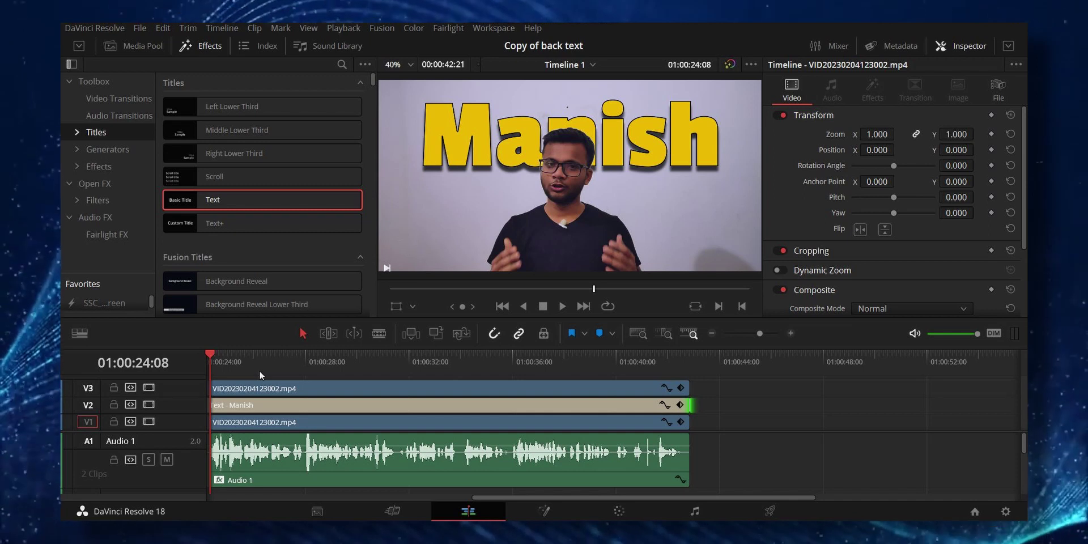
click(242, 354)
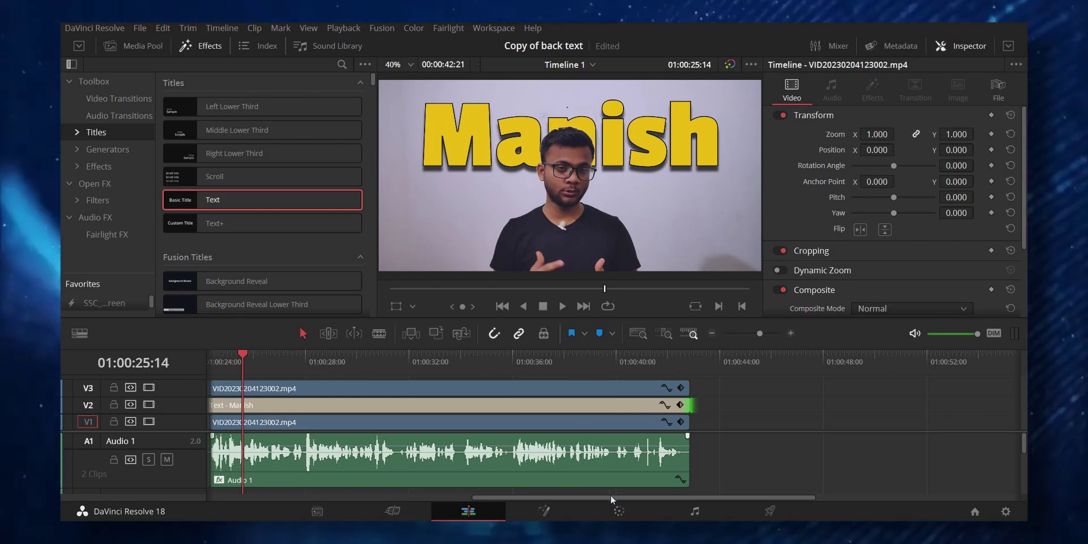
click(618, 512)
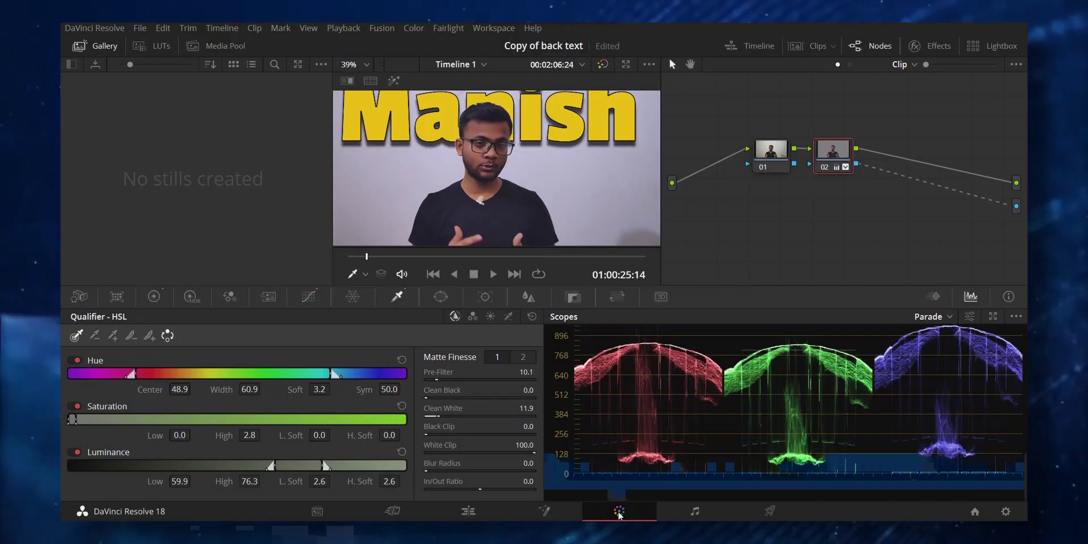